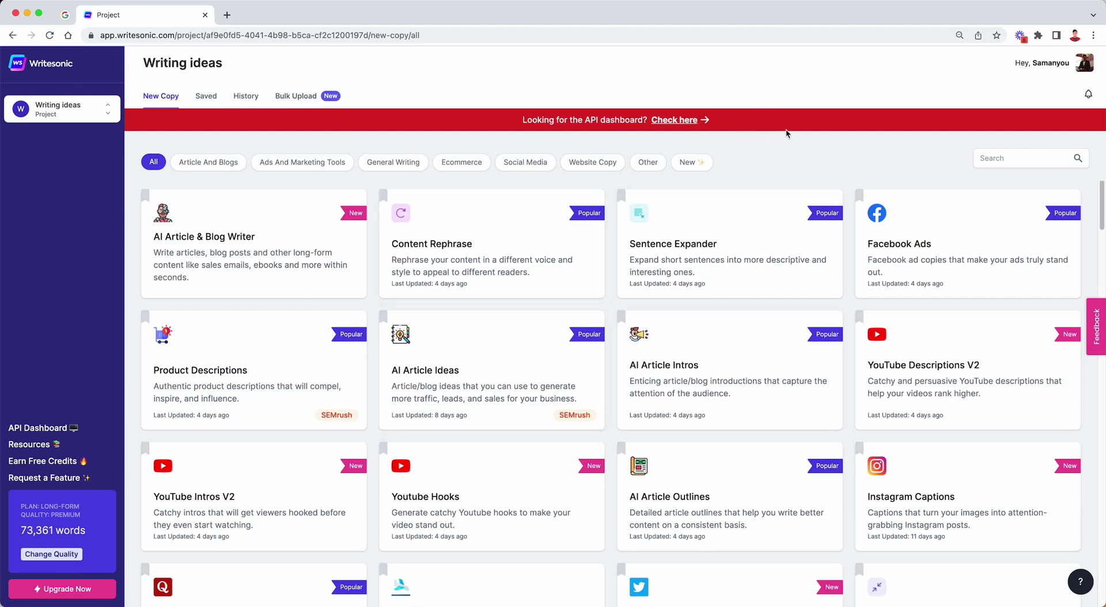
- Open the account's Integrations settings in Writesonic and connect the Zapier integration
{"action": "left_click", "coordinate": [1066, 65]}
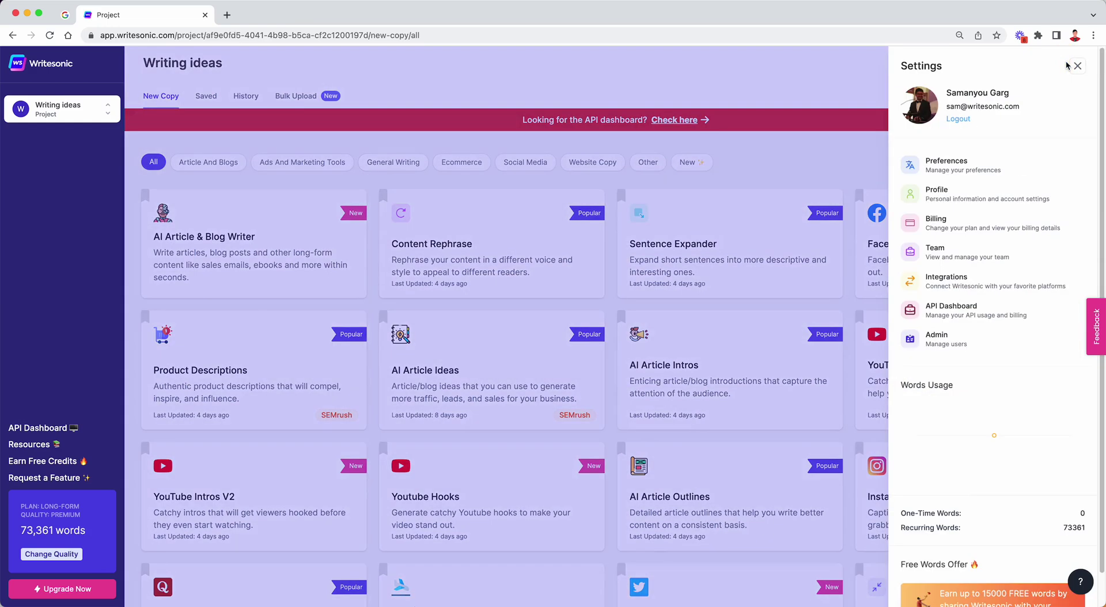
{"action": "left_click", "coordinate": [962, 286]}
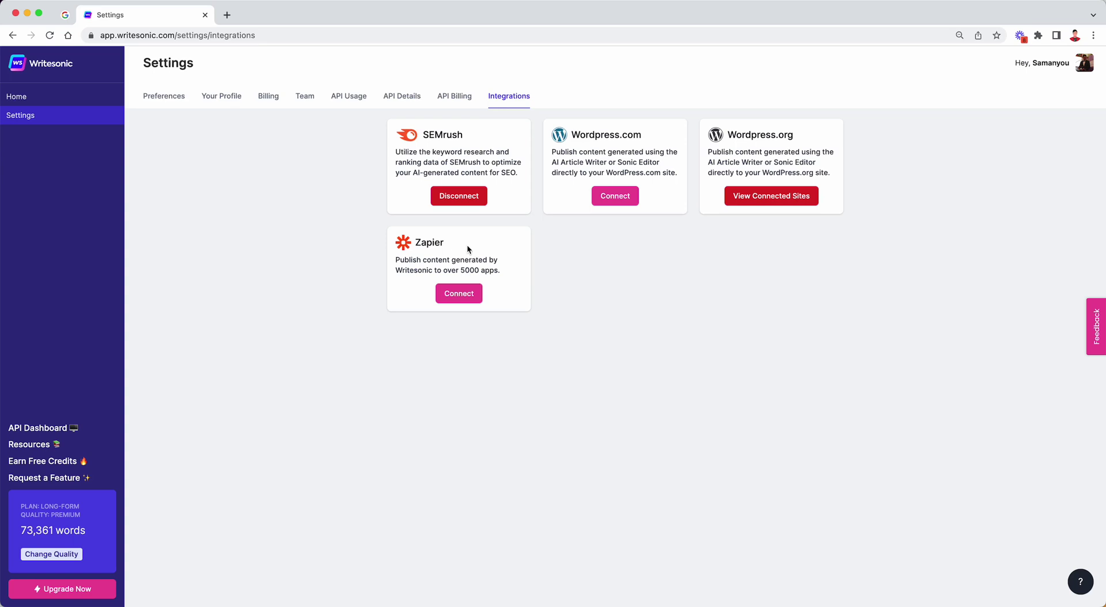
{"action": "left_click", "coordinate": [466, 294]}
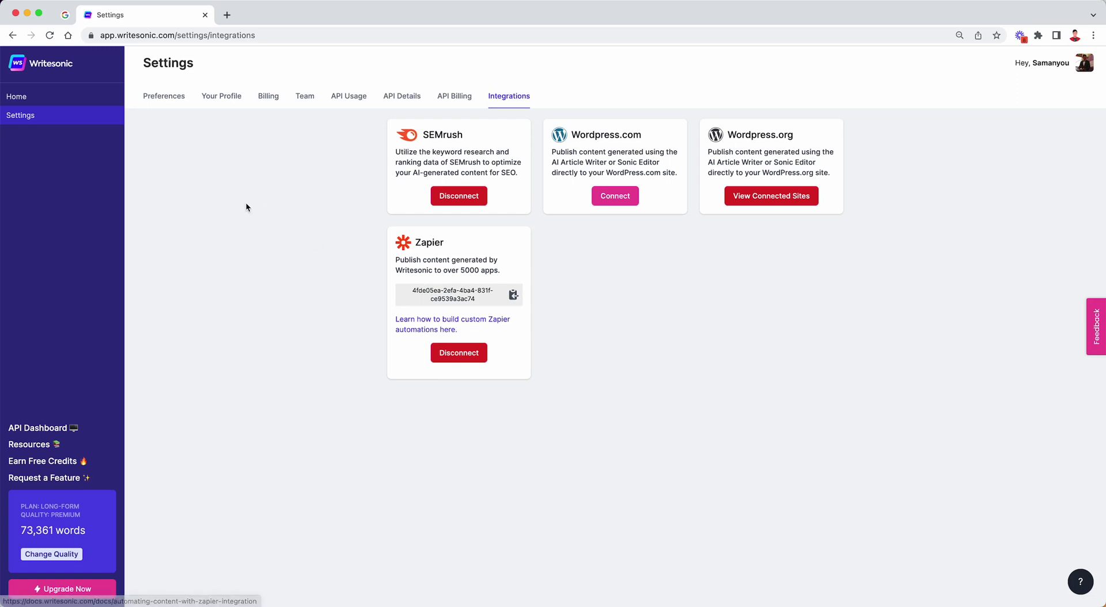
- Open Zapier in a new browser tab and create a new Zap
{"action": "left_click", "coordinate": [227, 15]}
{"action": "type", "text": "zapier"}
{"action": "left_click", "coordinate": [323, 56]}
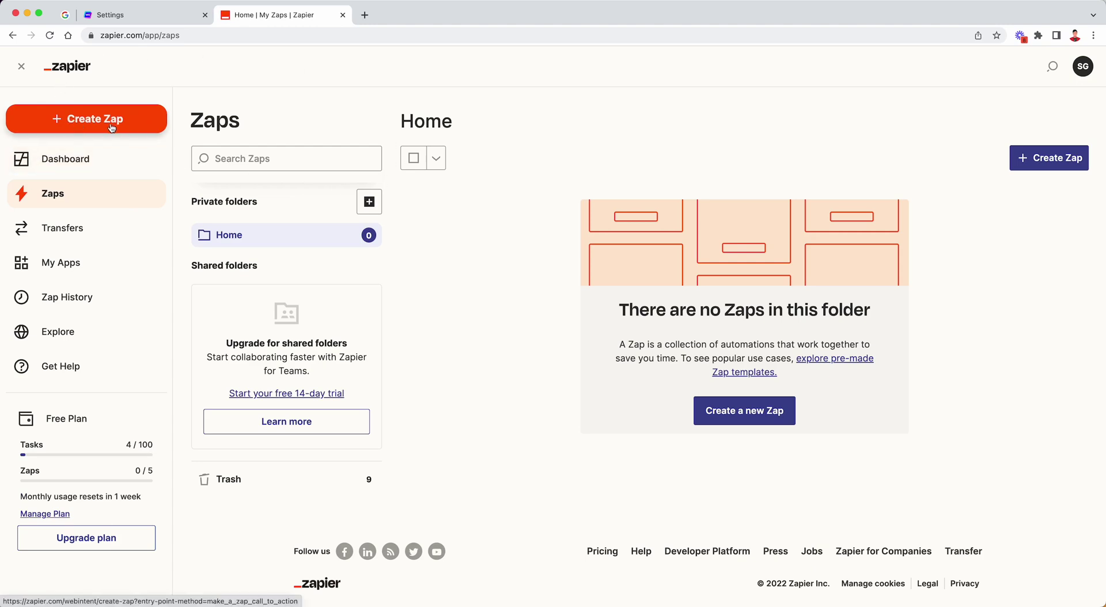
{"action": "left_click", "coordinate": [112, 127]}
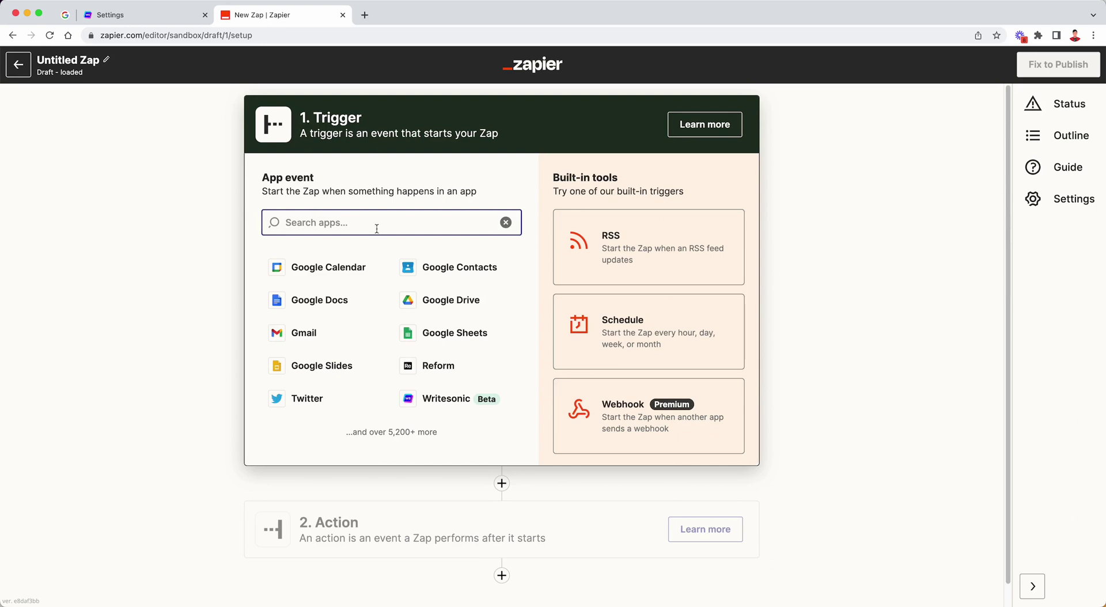
- Set the Zap's trigger to the Writesonic app with the New Copy Published event
{"action": "type", "text": "writesonic"}
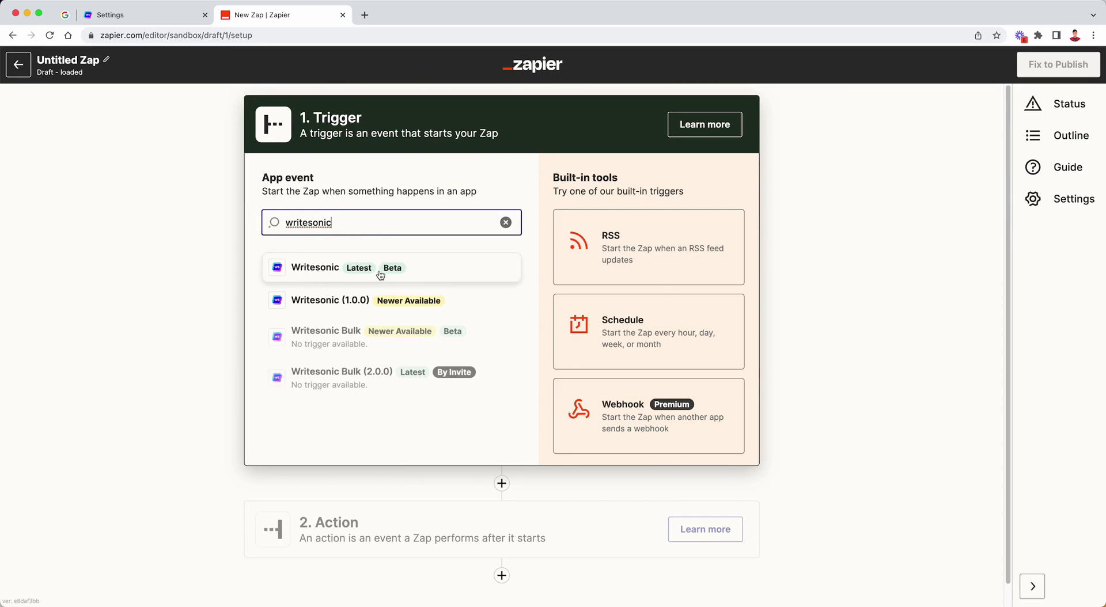
{"action": "left_click", "coordinate": [344, 273]}
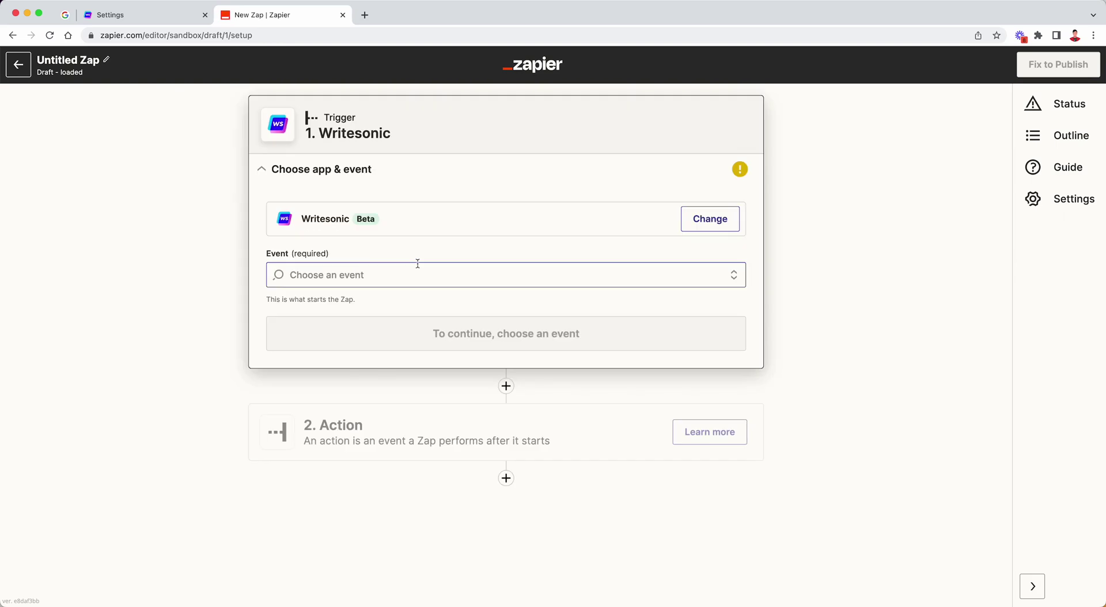
{"action": "left_click", "coordinate": [340, 276]}
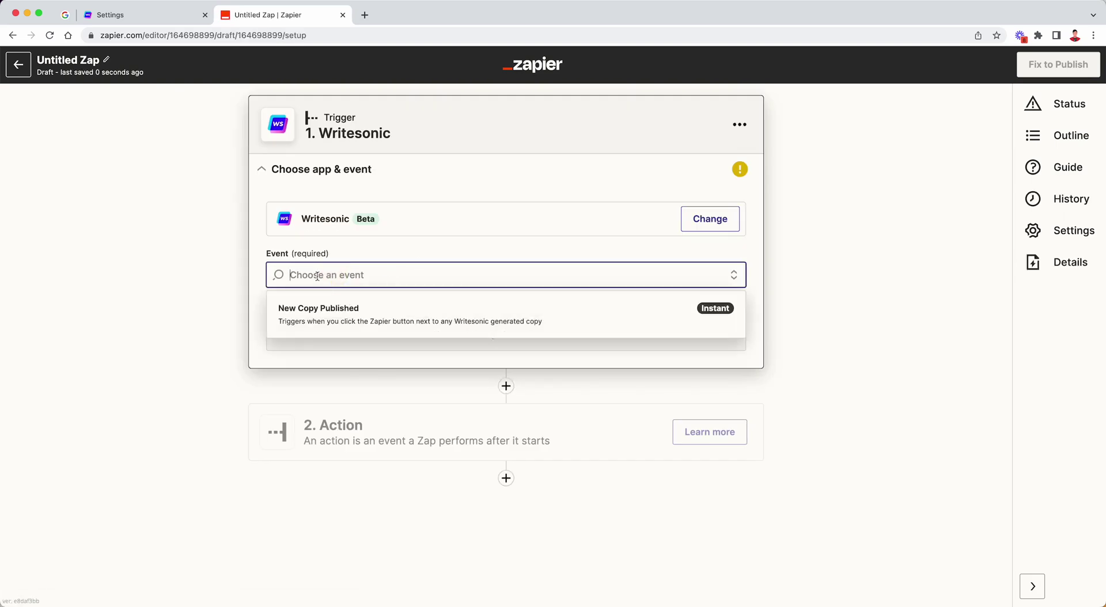
{"action": "left_click", "coordinate": [391, 317]}
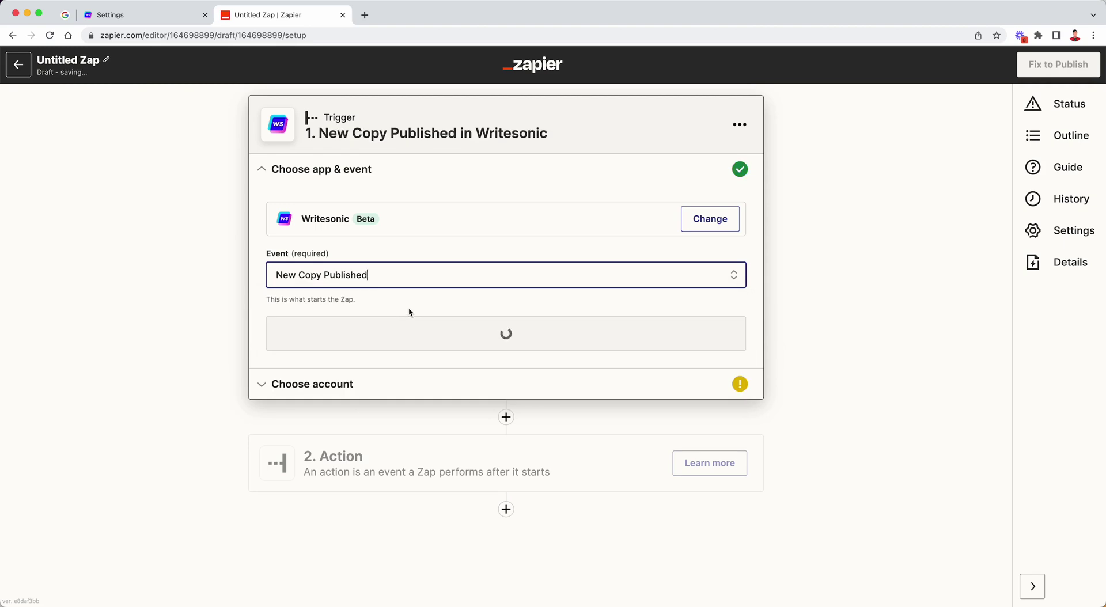
{"action": "left_click", "coordinate": [494, 334]}
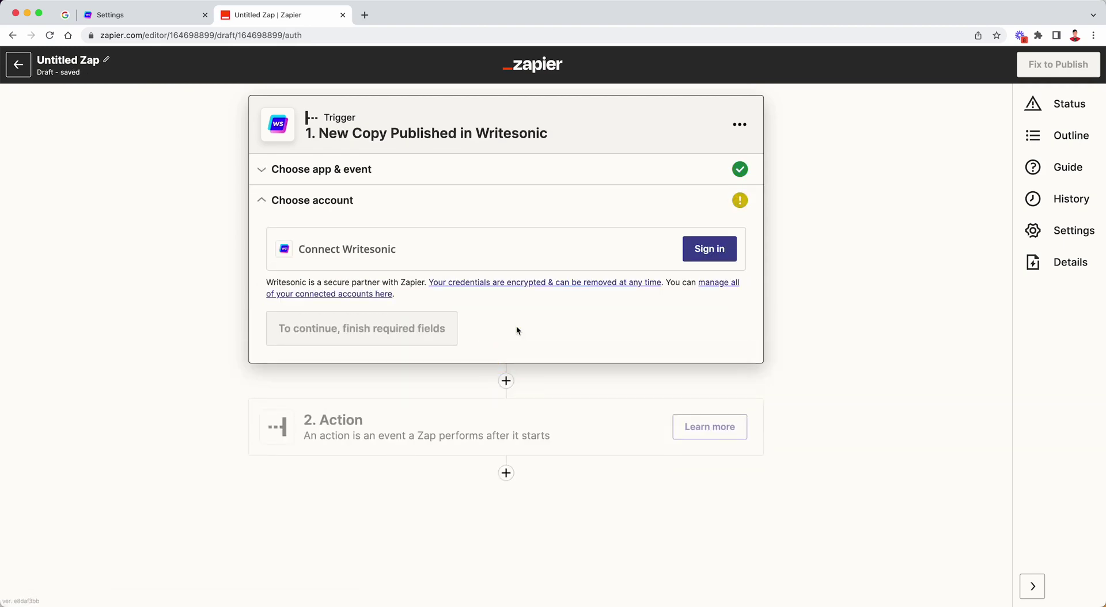
- Start connecting a Writesonic account to the trigger and copy the Zapier key from Writesonic's integration settings
{"action": "left_click", "coordinate": [710, 249]}
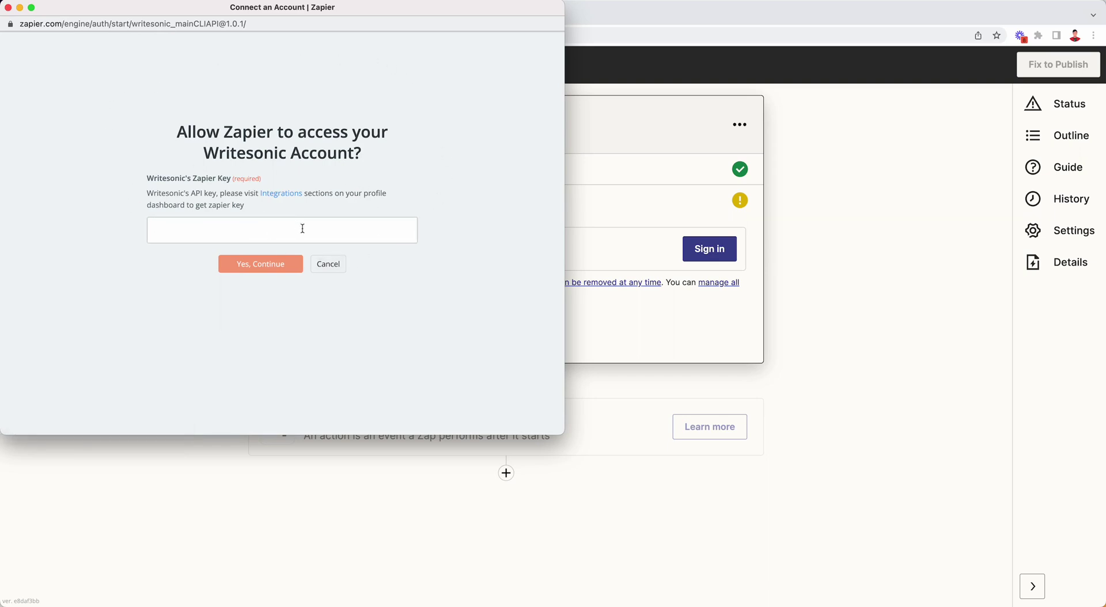
{"action": "left_click", "coordinate": [224, 231]}
{"action": "left_click", "coordinate": [817, 194]}
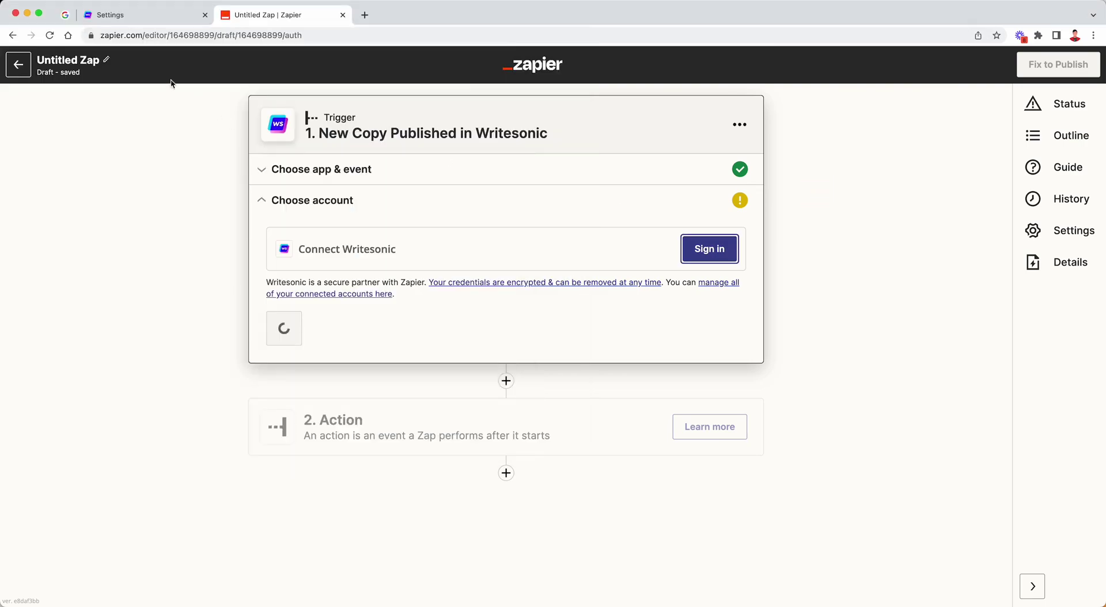
{"action": "left_click", "coordinate": [138, 18]}
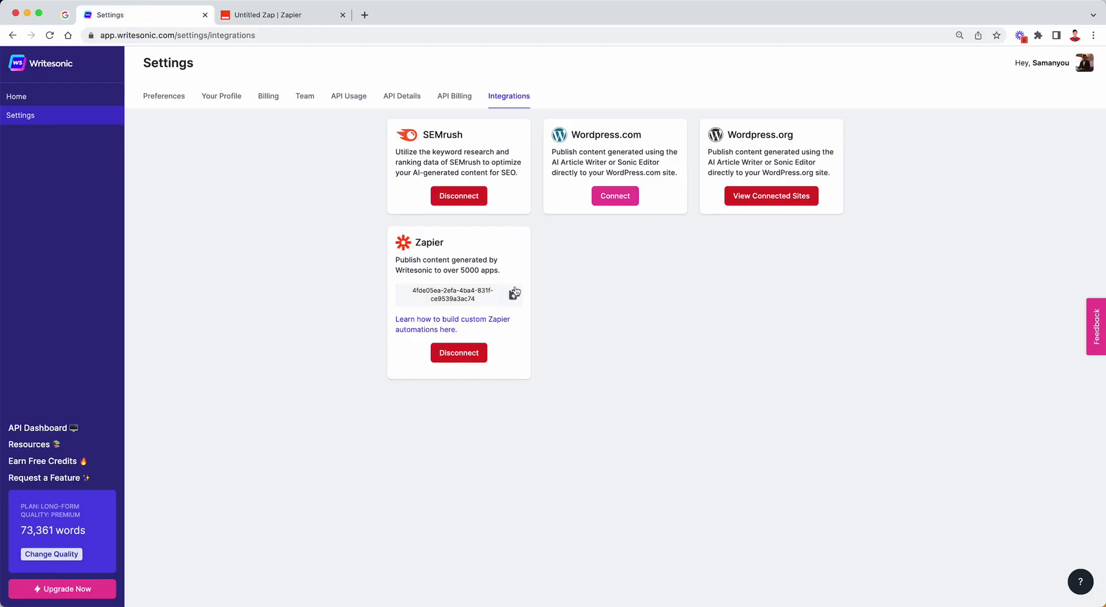
{"action": "left_click", "coordinate": [511, 293]}
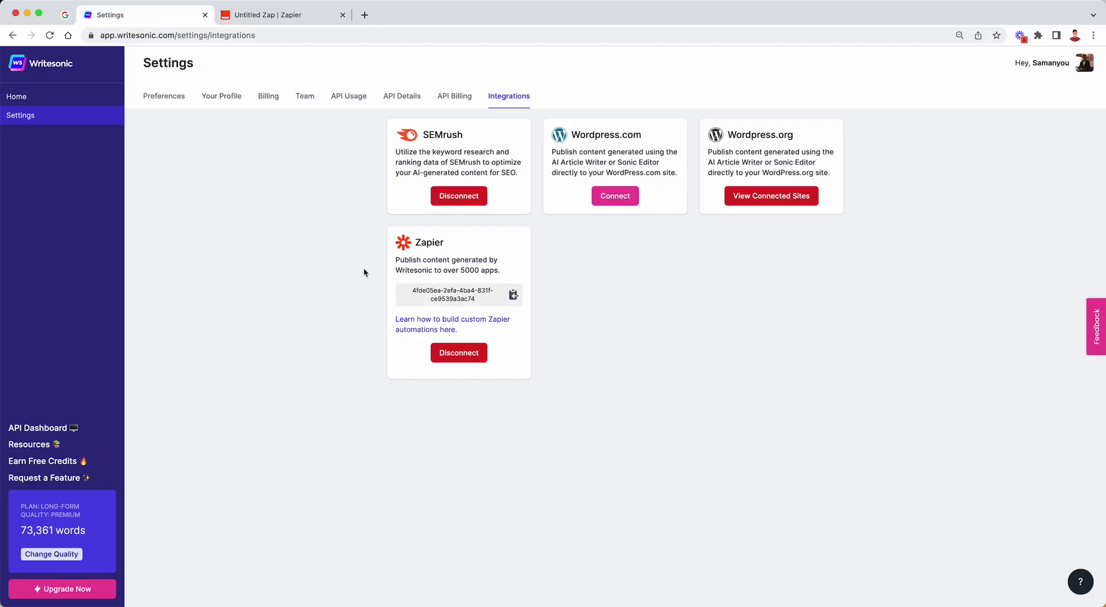
{"action": "left_click", "coordinate": [512, 296]}
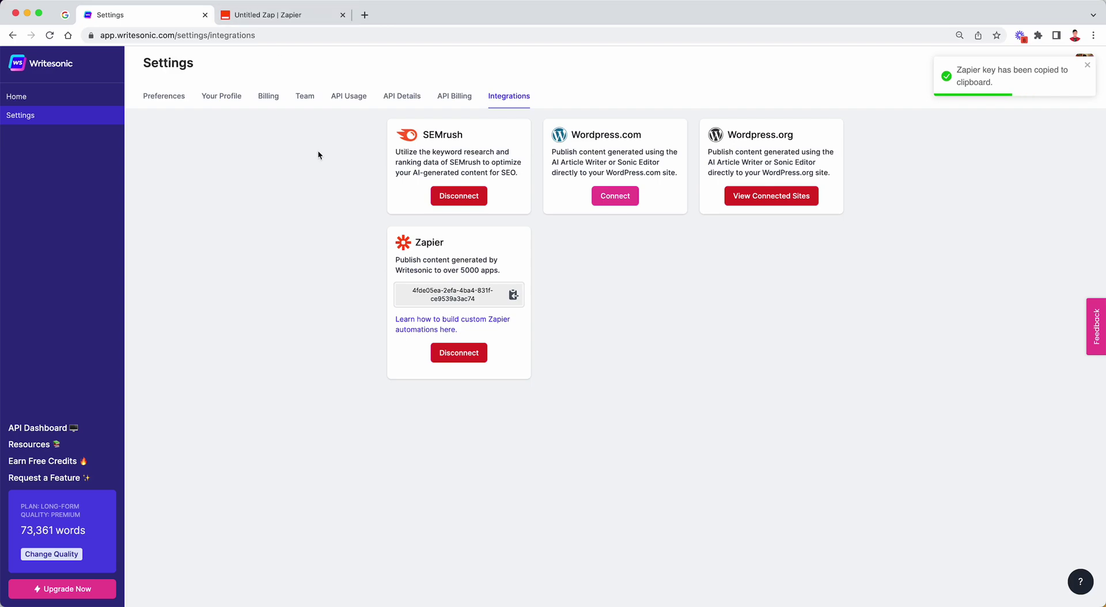
- Paste the Zapier key into the account connection window, authorize access, and accept the connected Writesonic account for the trigger
{"action": "key", "text": "ctrl+Up"}
{"action": "left_click", "coordinate": [168, 330]}
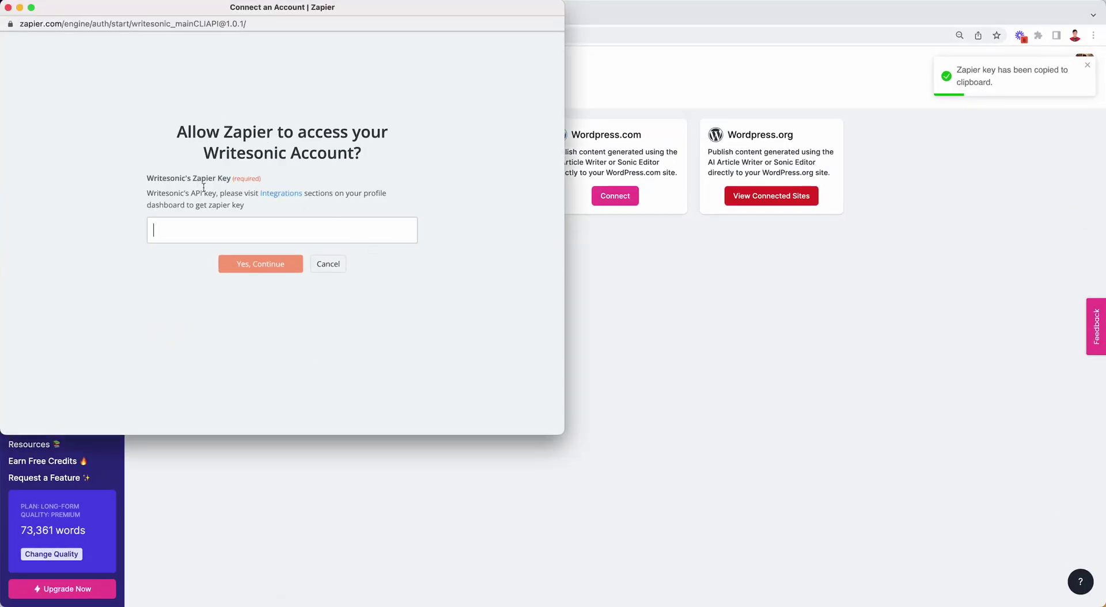
{"action": "left_click", "coordinate": [226, 238]}
{"action": "left_click", "coordinate": [255, 233]}
{"action": "right_click", "coordinate": [255, 235]}
{"action": "left_click", "coordinate": [283, 317]}
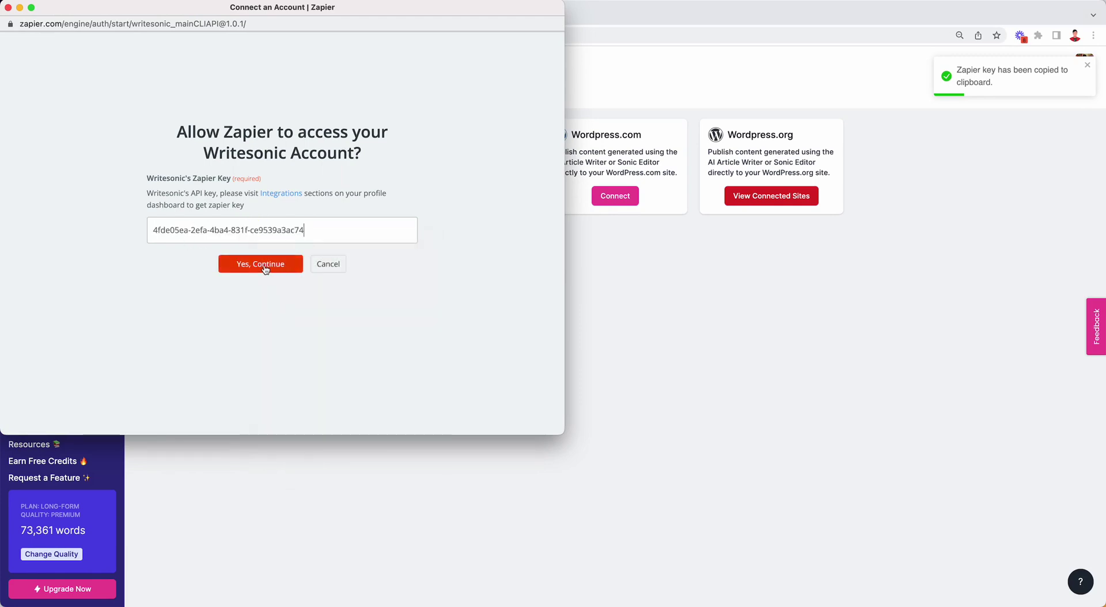
{"action": "left_click", "coordinate": [264, 266]}
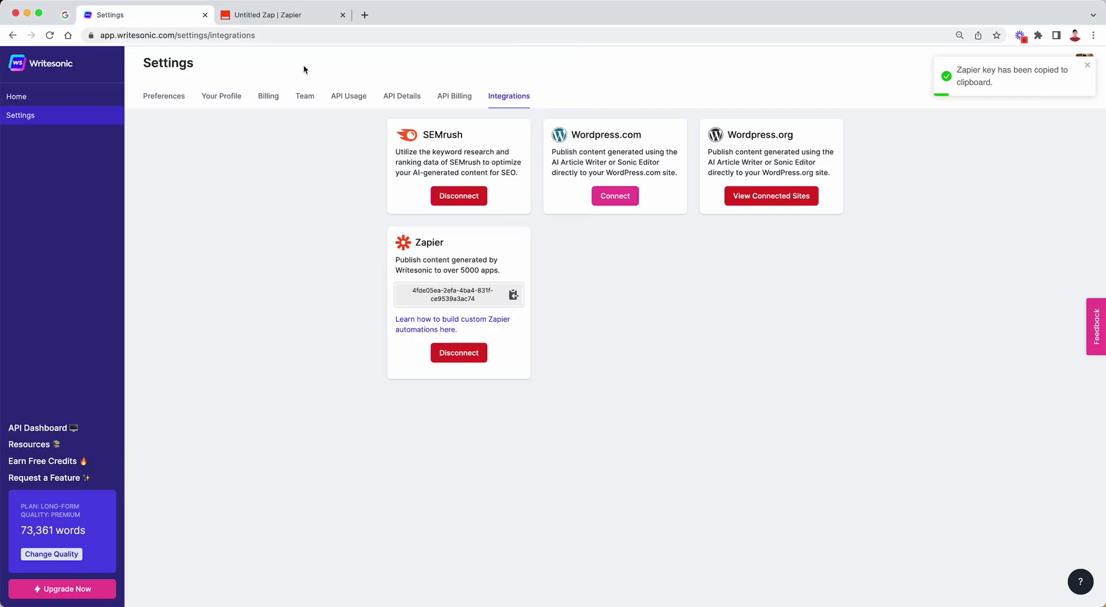
{"action": "left_click", "coordinate": [282, 15]}
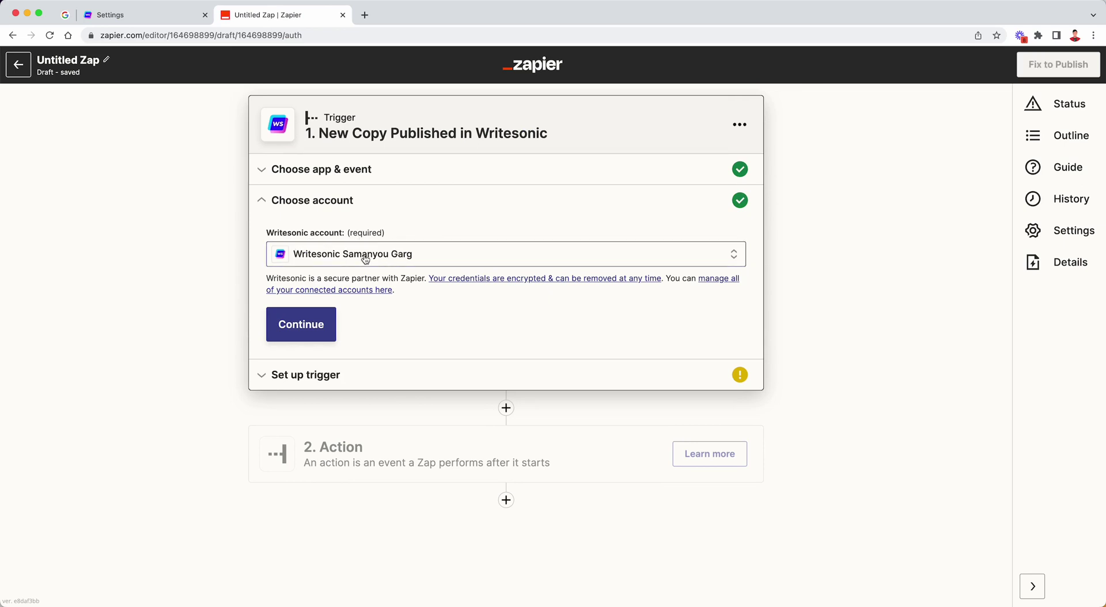
{"action": "left_click", "coordinate": [306, 326]}
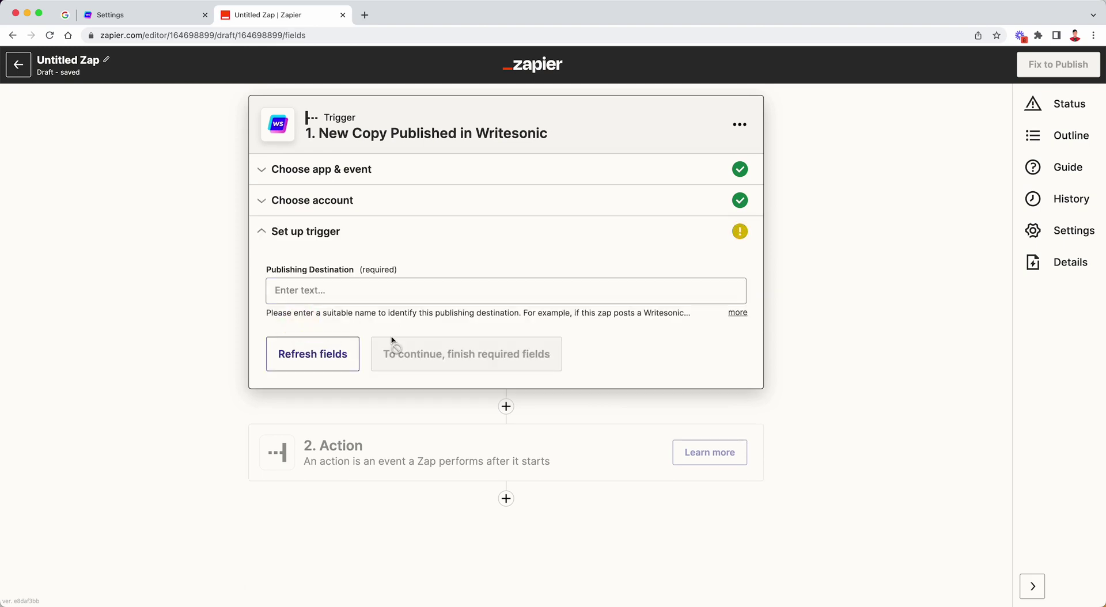
- Set the trigger's publishing destination to Personal Twitter Account, test the trigger, and continue with the sample copy found
{"action": "left_click", "coordinate": [326, 289]}
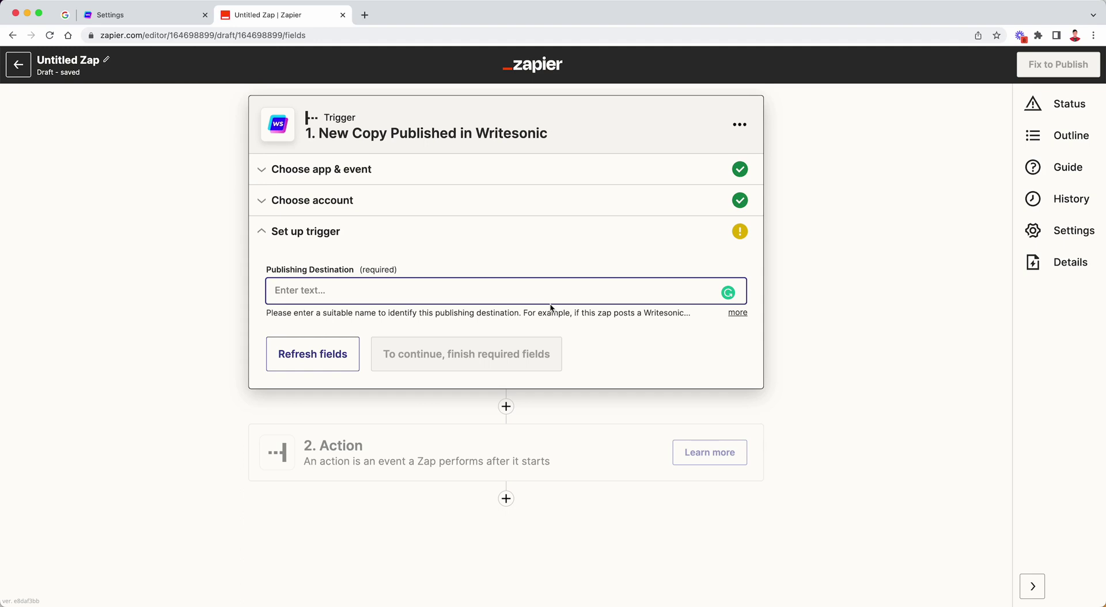
{"action": "type", "text": "Personal Twitter Account"}
{"action": "left_click", "coordinate": [333, 352]}
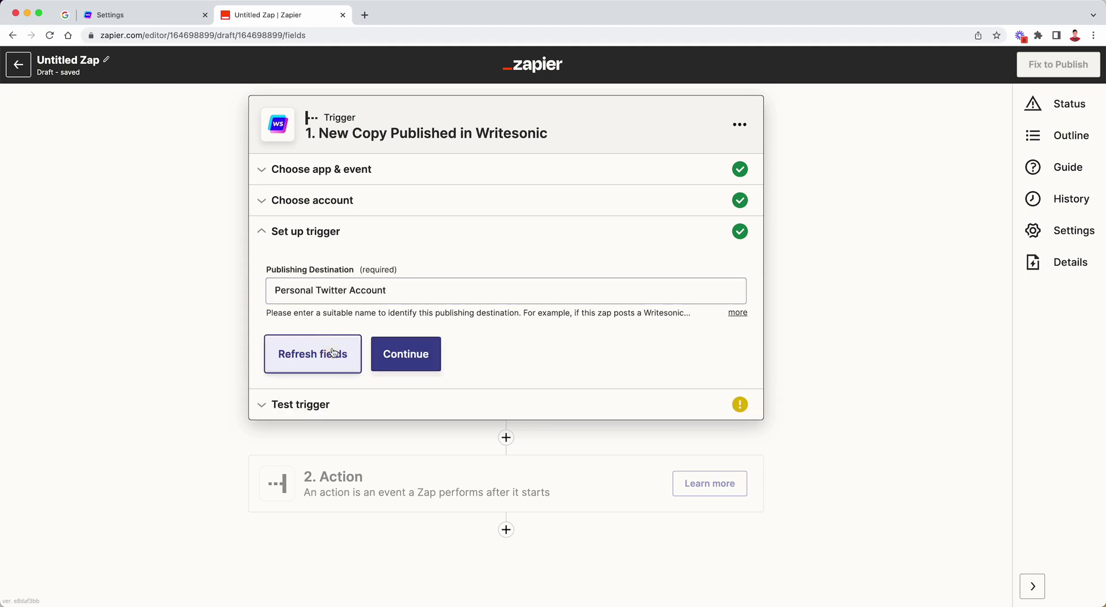
{"action": "left_click", "coordinate": [420, 354]}
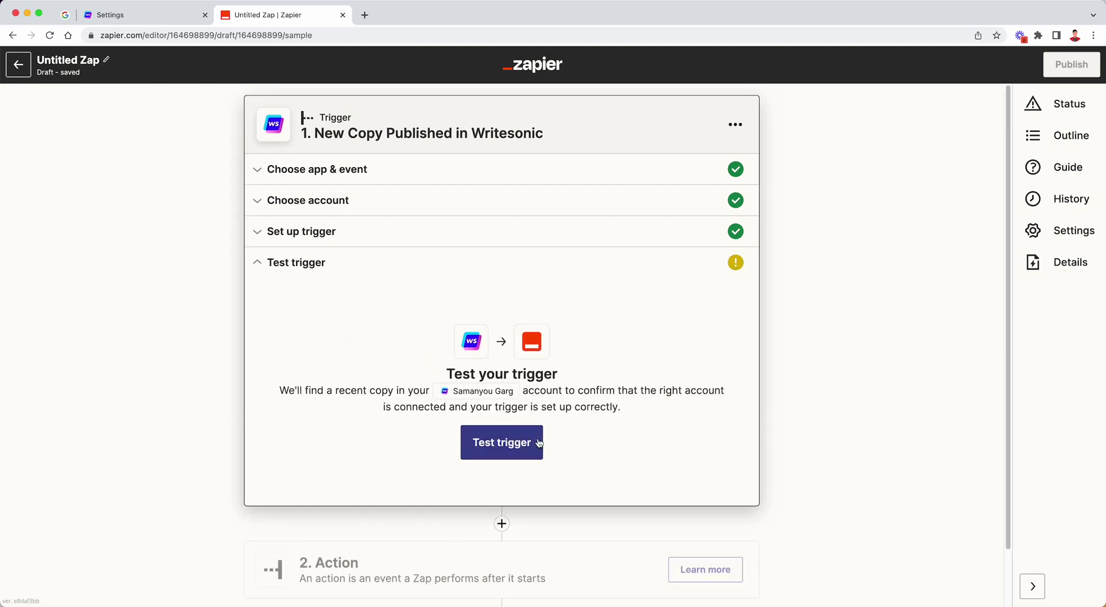
{"action": "left_click", "coordinate": [531, 445]}
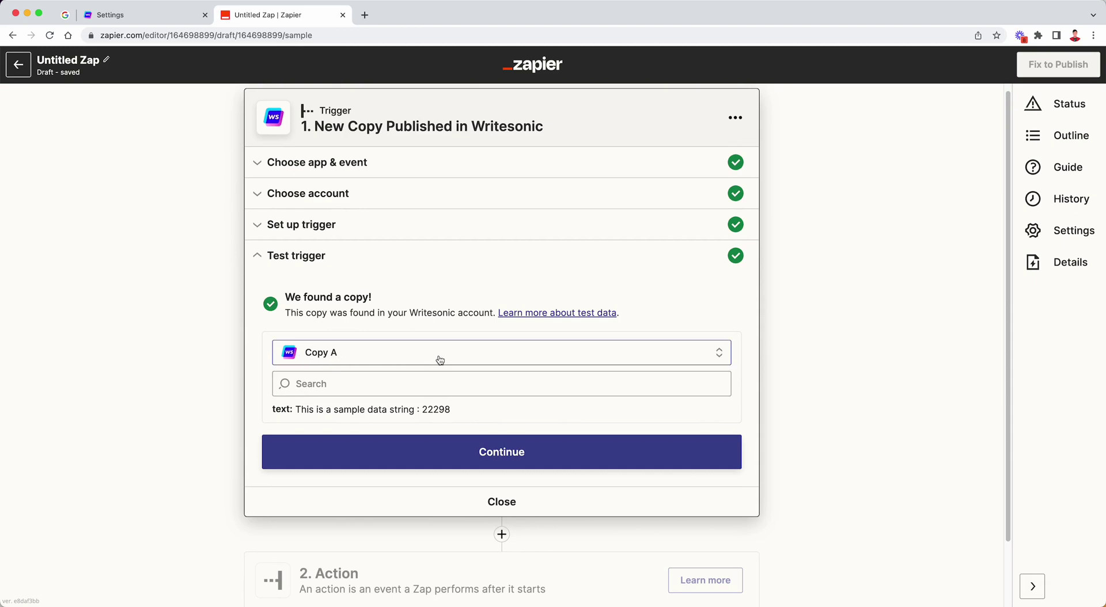
{"action": "left_click", "coordinate": [522, 459]}
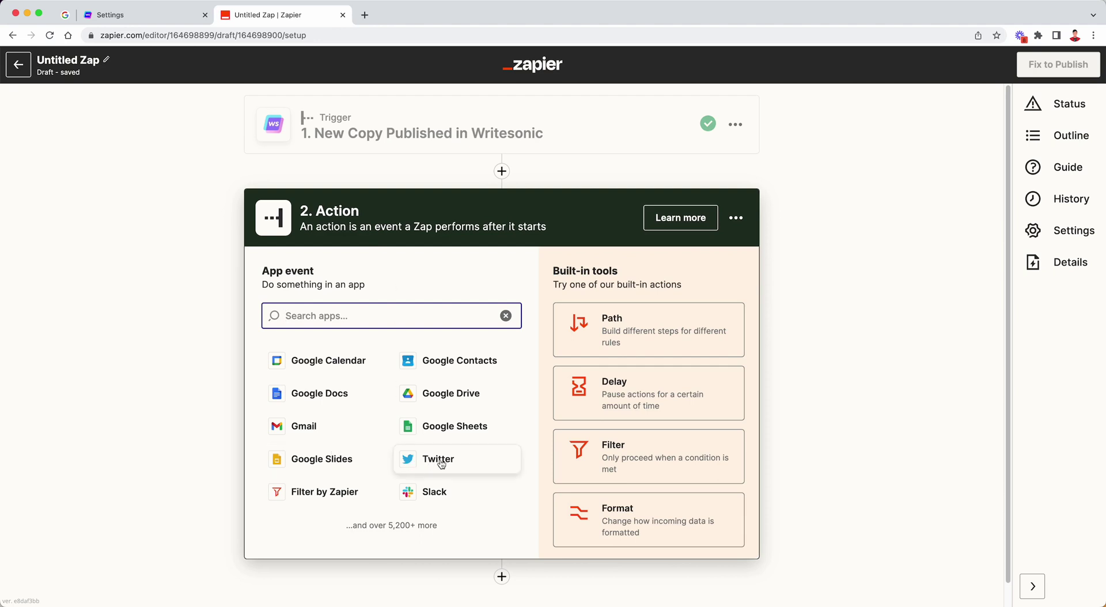
- Set the Zap's action to the Twitter app with the Create Tweet event
{"action": "type", "text": "twitter"}
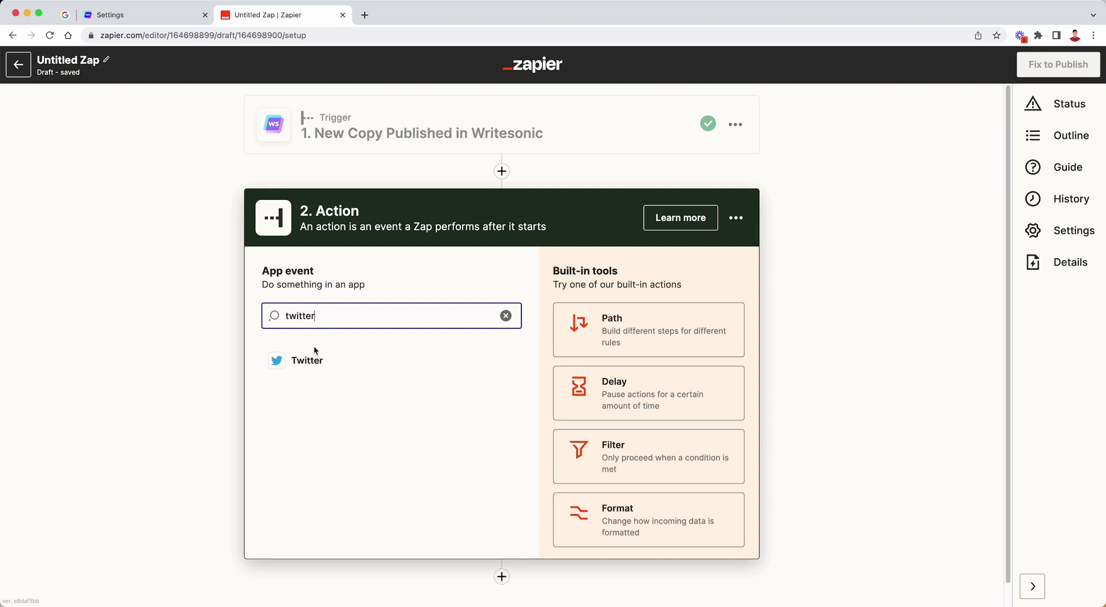
{"action": "left_click", "coordinate": [313, 361]}
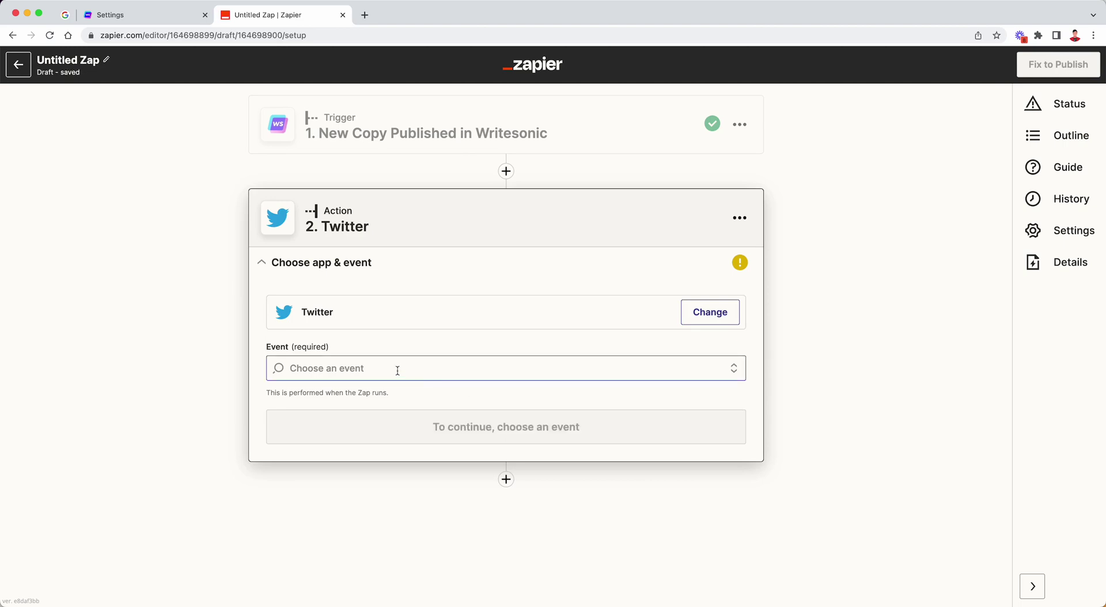
{"action": "left_click", "coordinate": [377, 366]}
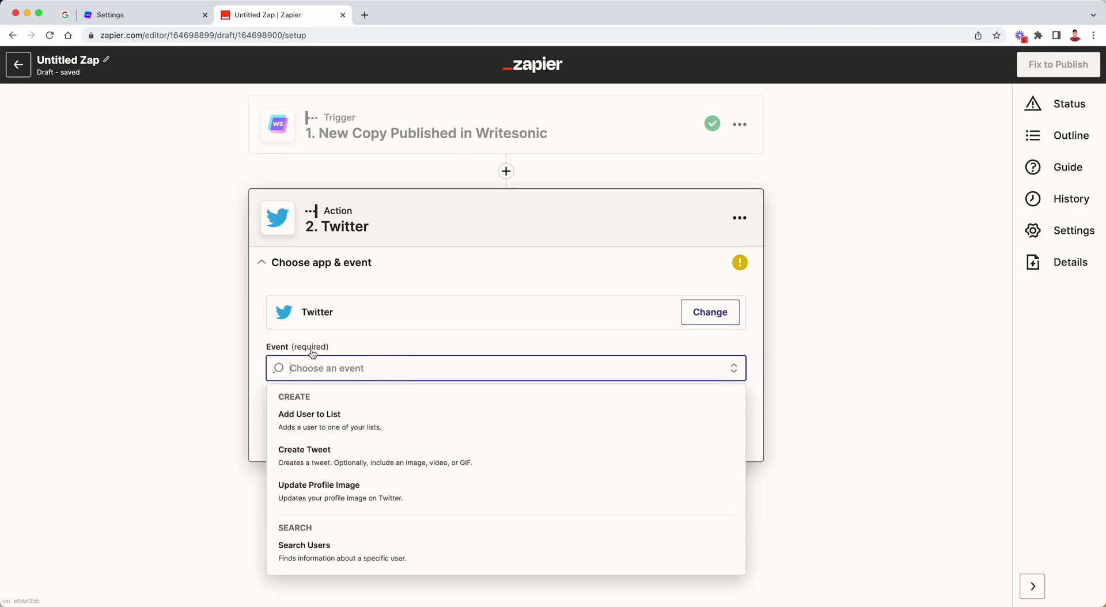
{"action": "left_click", "coordinate": [351, 456]}
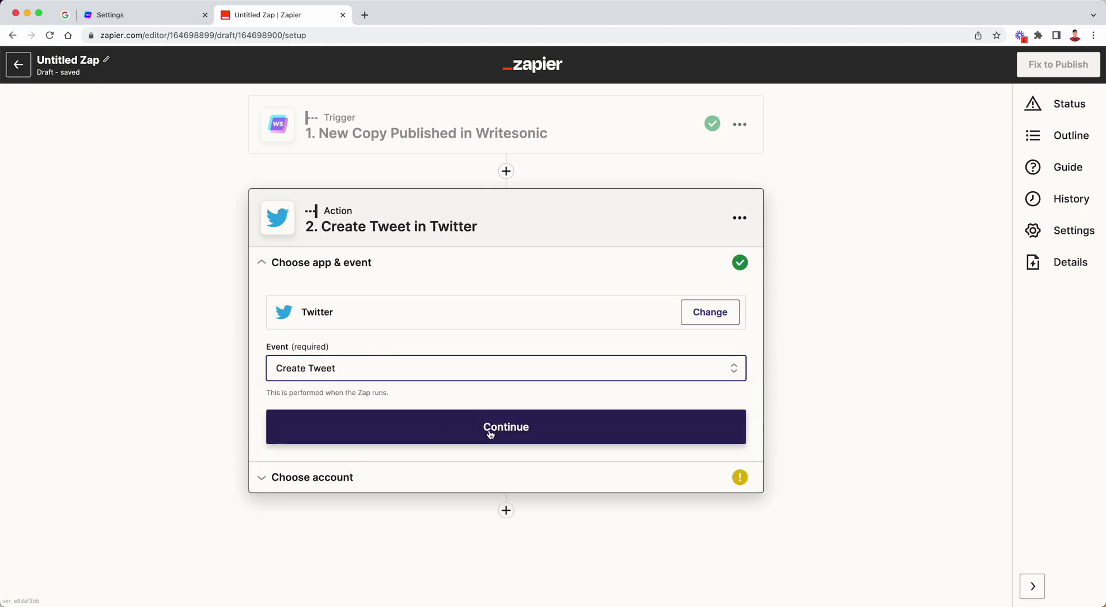
{"action": "left_click", "coordinate": [490, 430]}
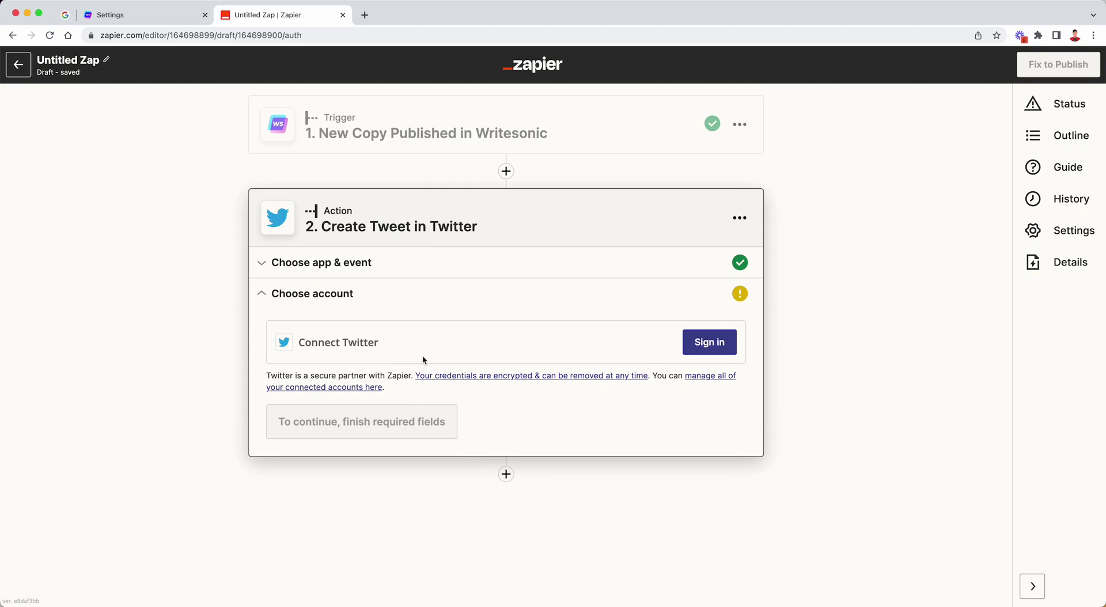
- Connect a Twitter account to the action, authorize Zapier to access it, and continue with that account
{"action": "left_click", "coordinate": [710, 344]}
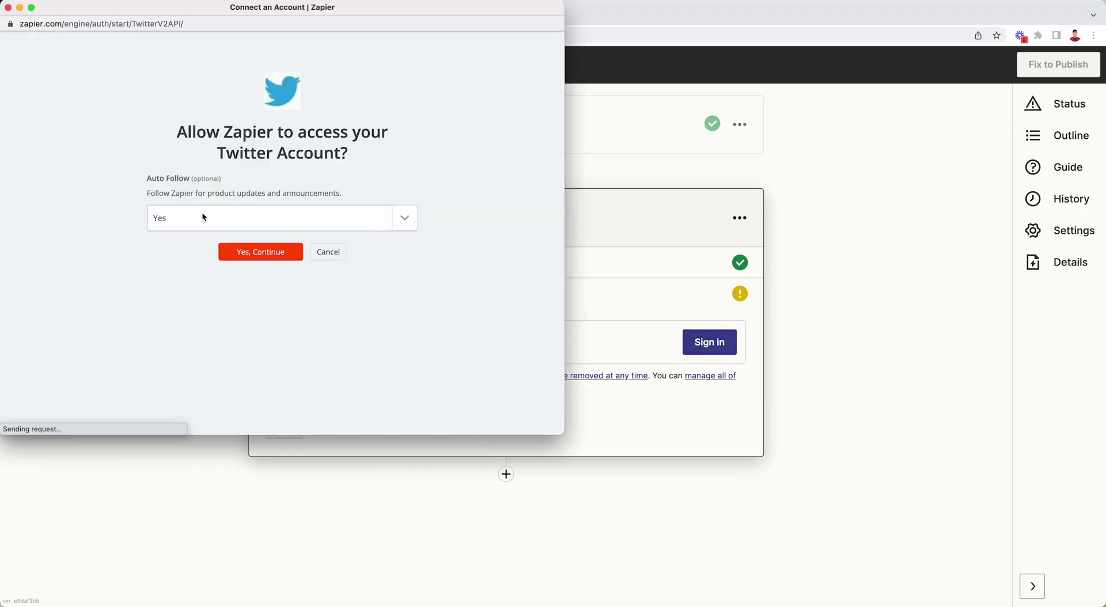
{"action": "left_click", "coordinate": [203, 217]}
{"action": "left_click", "coordinate": [202, 265]}
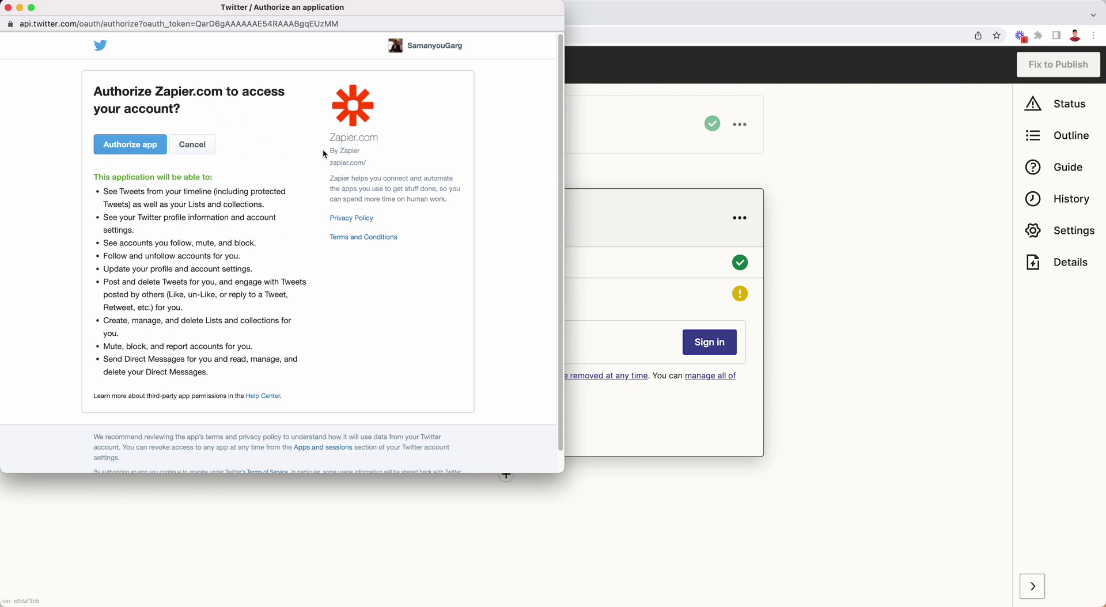
{"action": "left_click", "coordinate": [131, 144]}
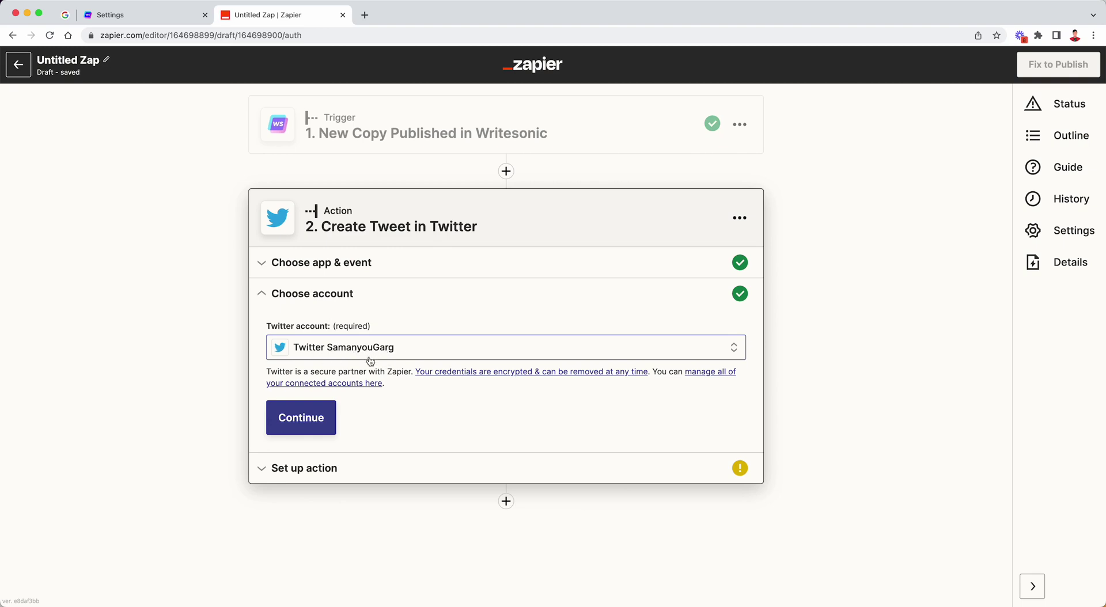
{"action": "left_click", "coordinate": [329, 419]}
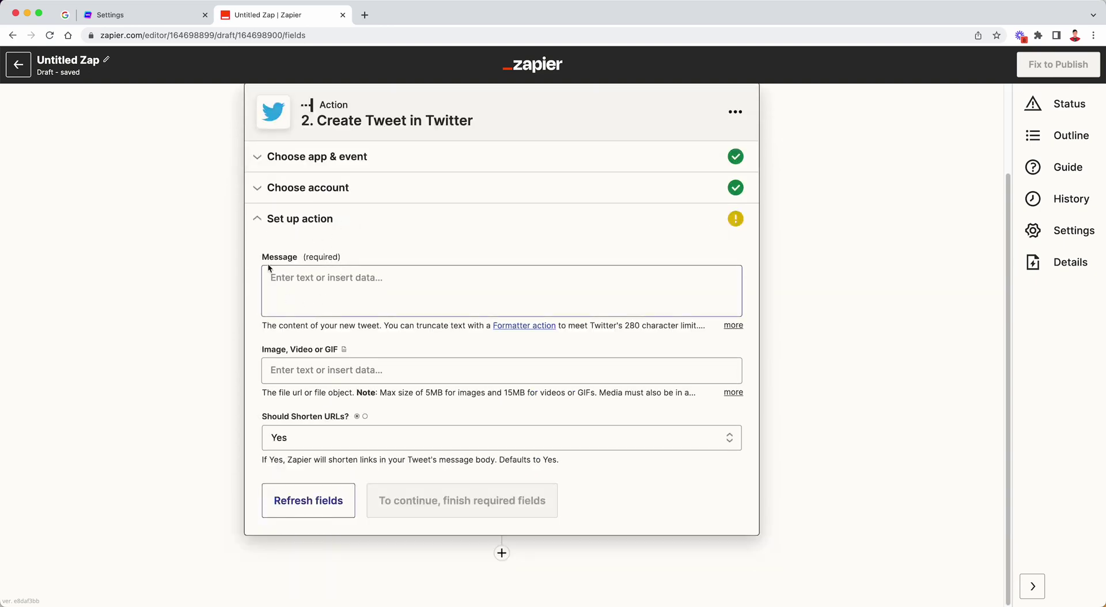
- Insert the Text field from the Writesonic trigger as the tweet's message, continue, and test the Create Tweet action
{"action": "left_click", "coordinate": [333, 278]}
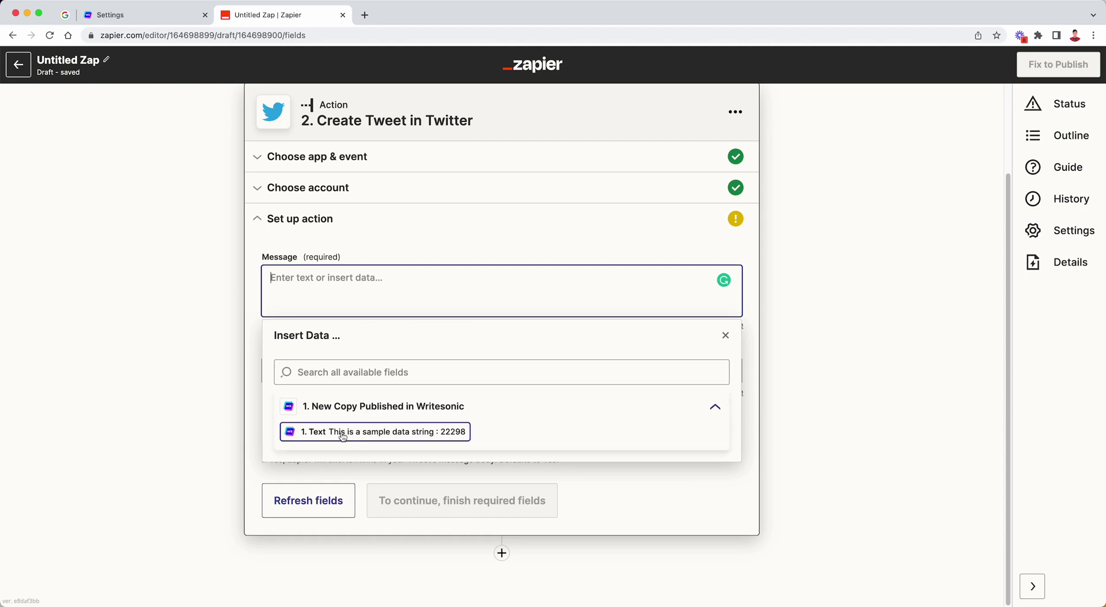
{"action": "left_click", "coordinate": [381, 433]}
{"action": "left_click", "coordinate": [409, 435]}
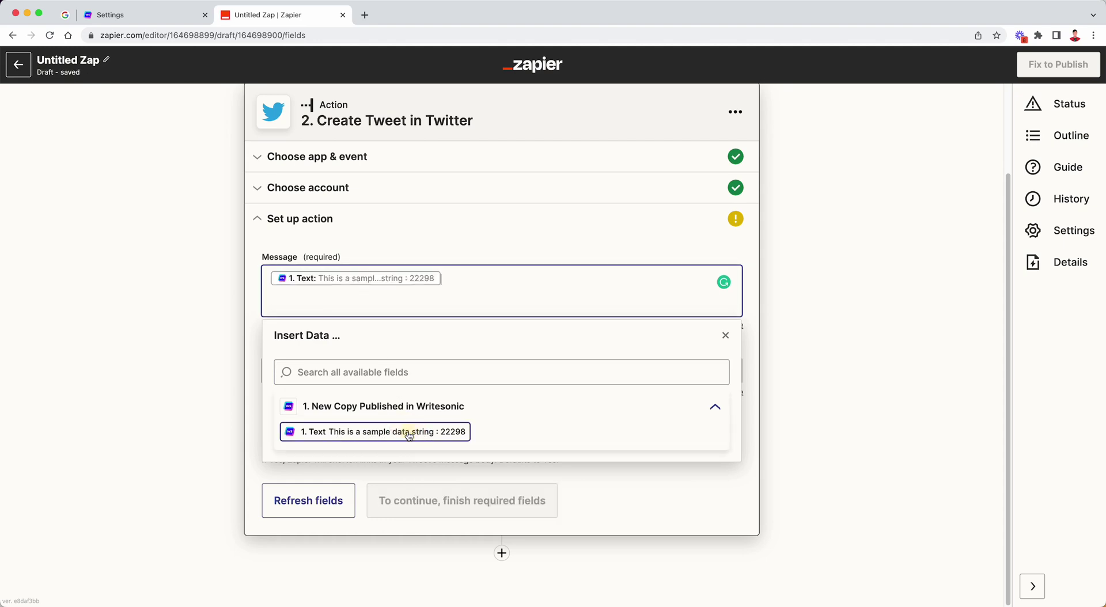
{"action": "left_click", "coordinate": [254, 402]}
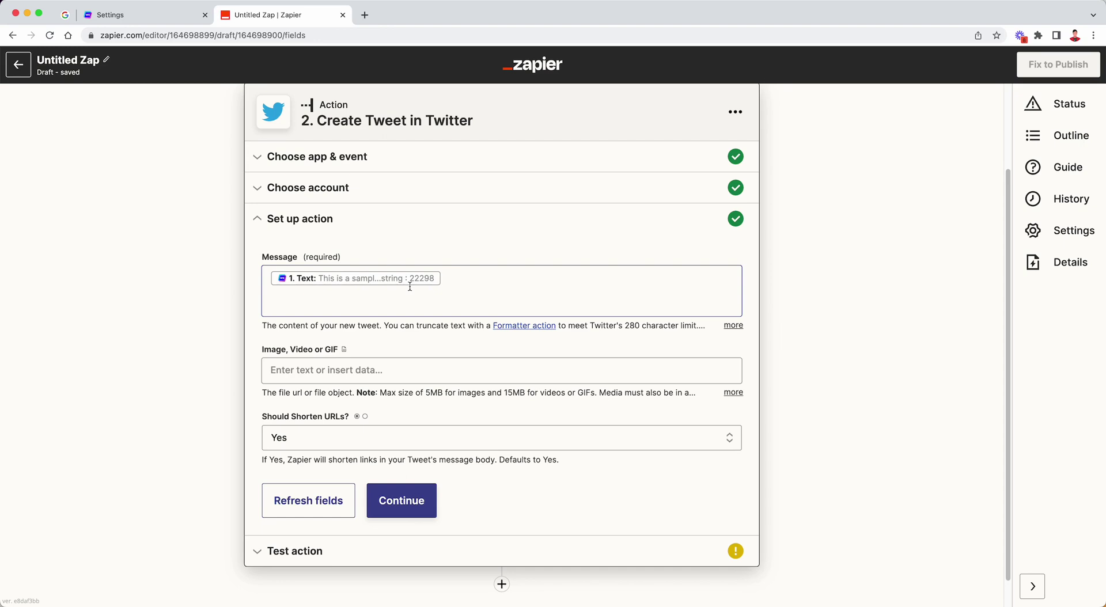
{"action": "left_click", "coordinate": [410, 505]}
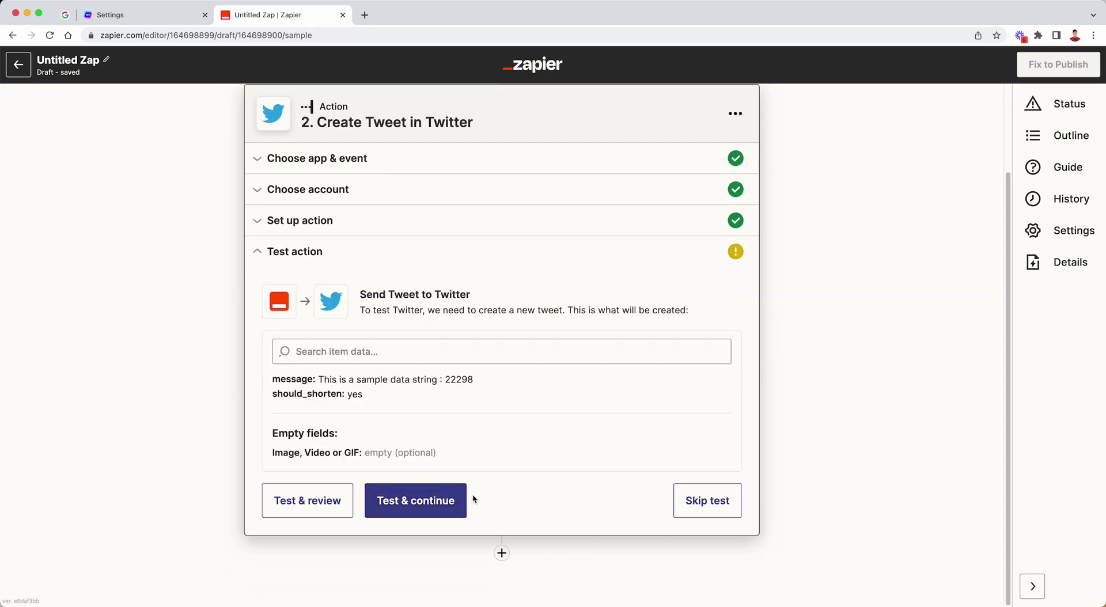
{"action": "left_click", "coordinate": [417, 506]}
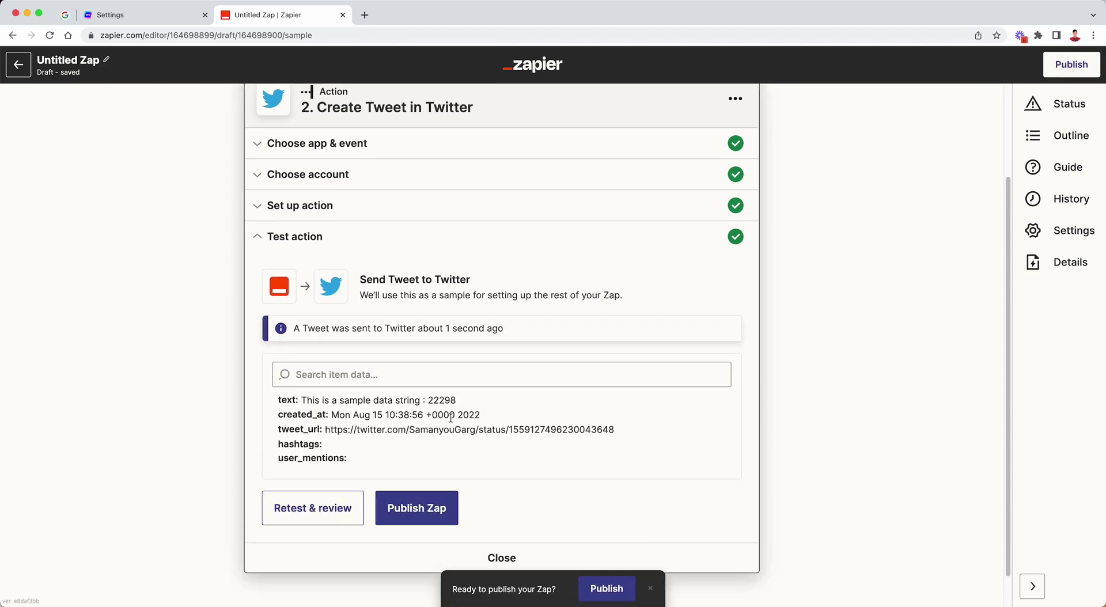
- Go to twitter.com in a new browser tab and open the sample tweet that the Zap test posted
{"action": "left_click", "coordinate": [364, 19]}
{"action": "type", "text": "twitter.com"}
{"action": "key", "text": "Return"}
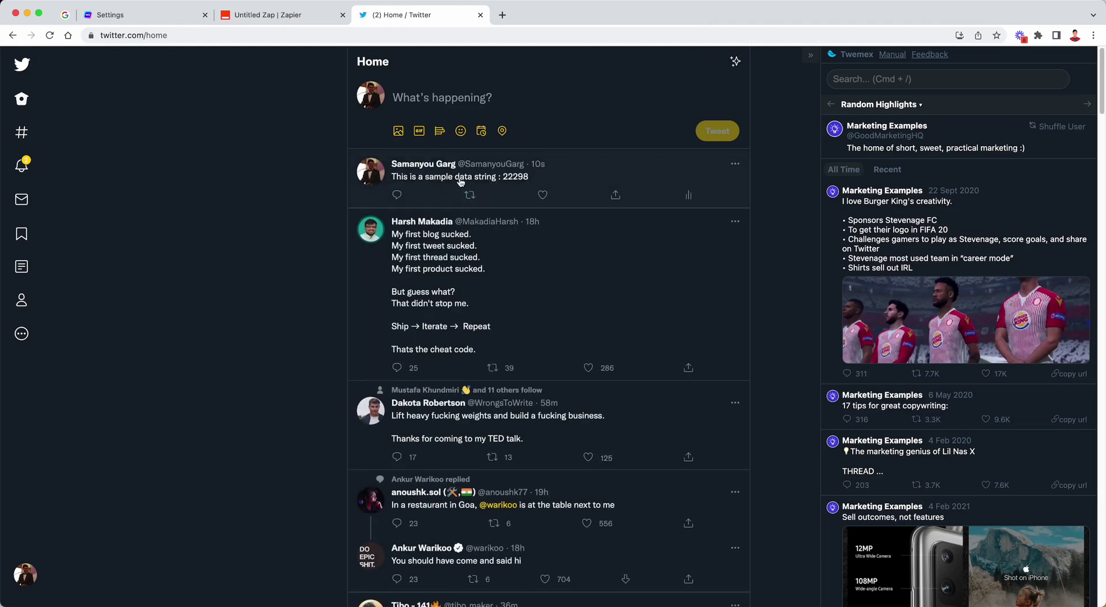
{"action": "left_click", "coordinate": [567, 181]}
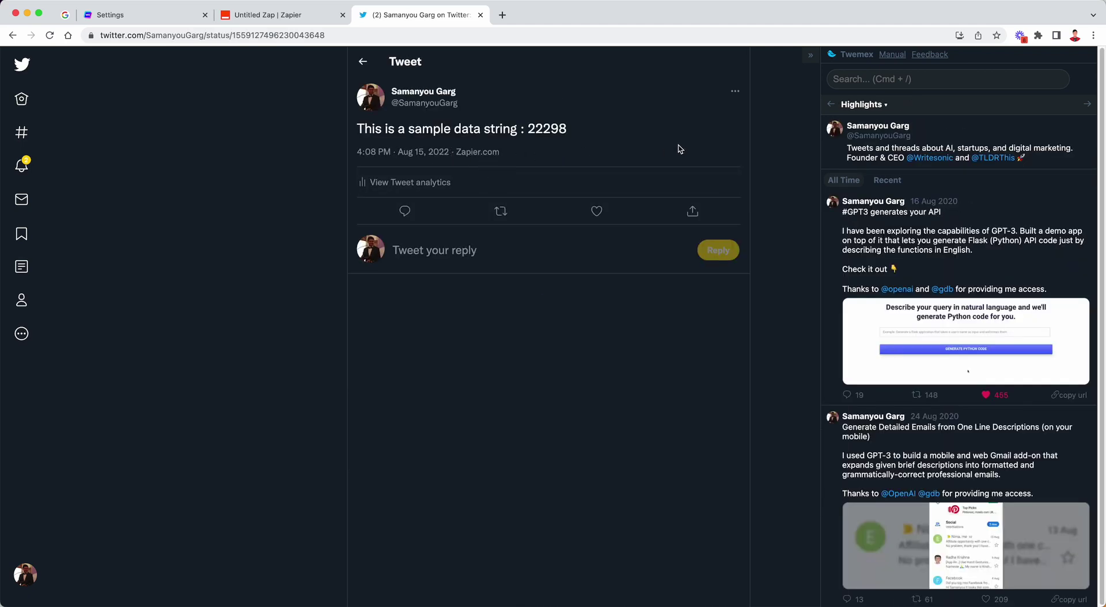
- Delete the sample test tweet from the Twitter account and confirm the deletion
{"action": "left_click", "coordinate": [734, 91]}
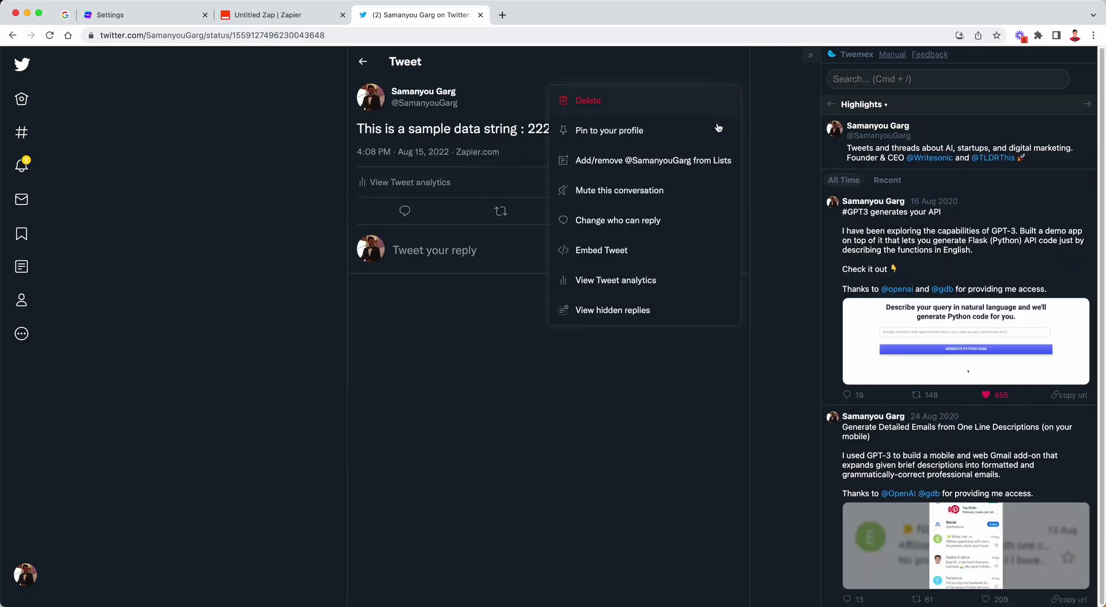
{"action": "left_click", "coordinate": [591, 119]}
{"action": "left_click", "coordinate": [553, 351]}
- Return to the Zapier editor, publish the Zap, and turn it on
{"action": "left_click", "coordinate": [282, 17]}
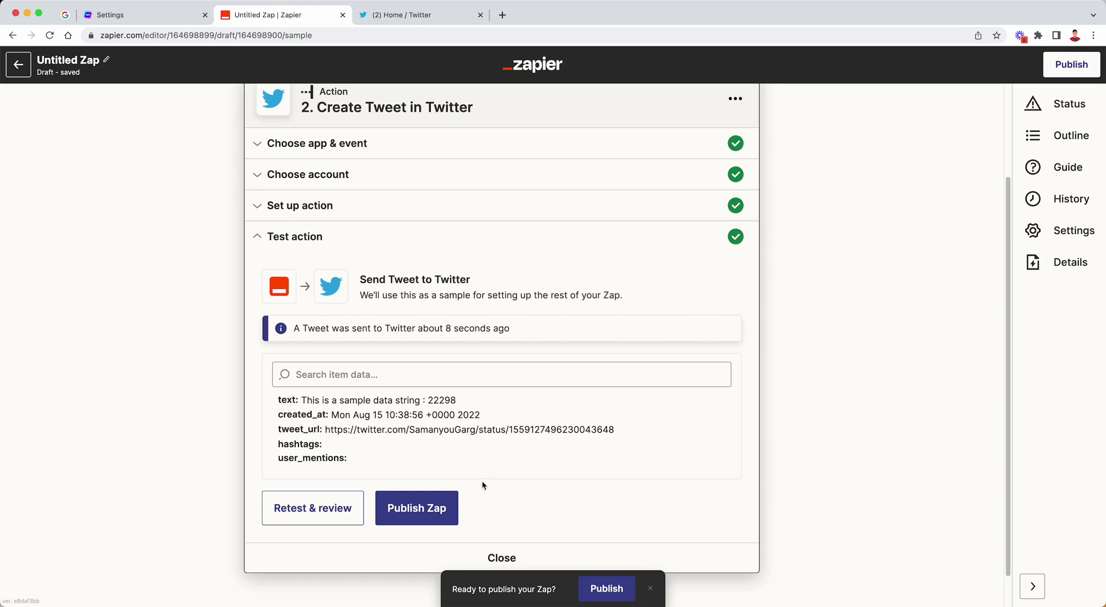
{"action": "left_click", "coordinate": [426, 510]}
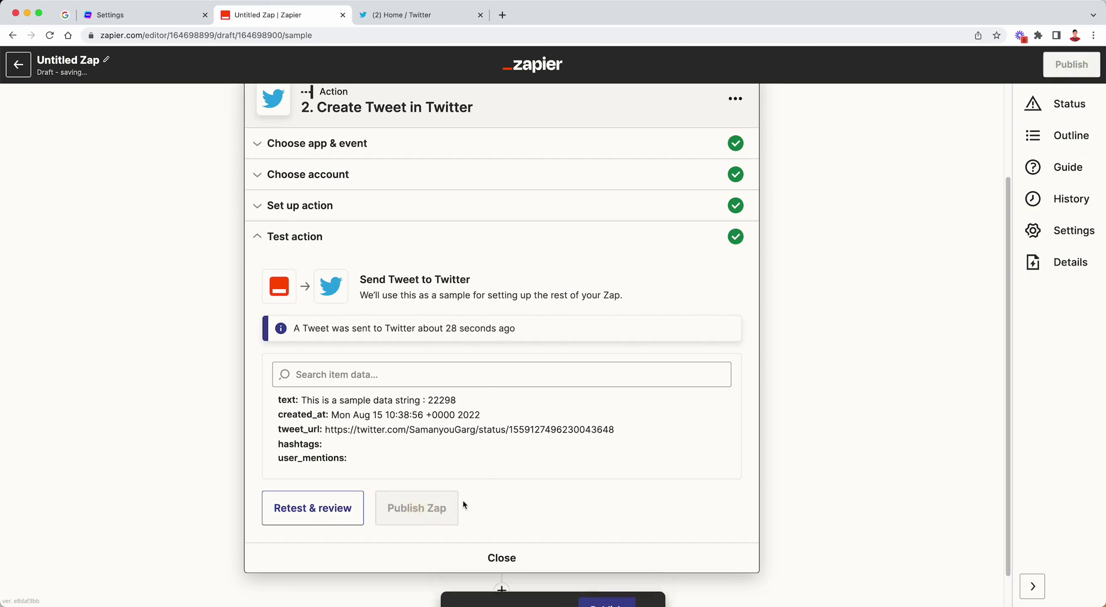
{"action": "left_click", "coordinate": [431, 510]}
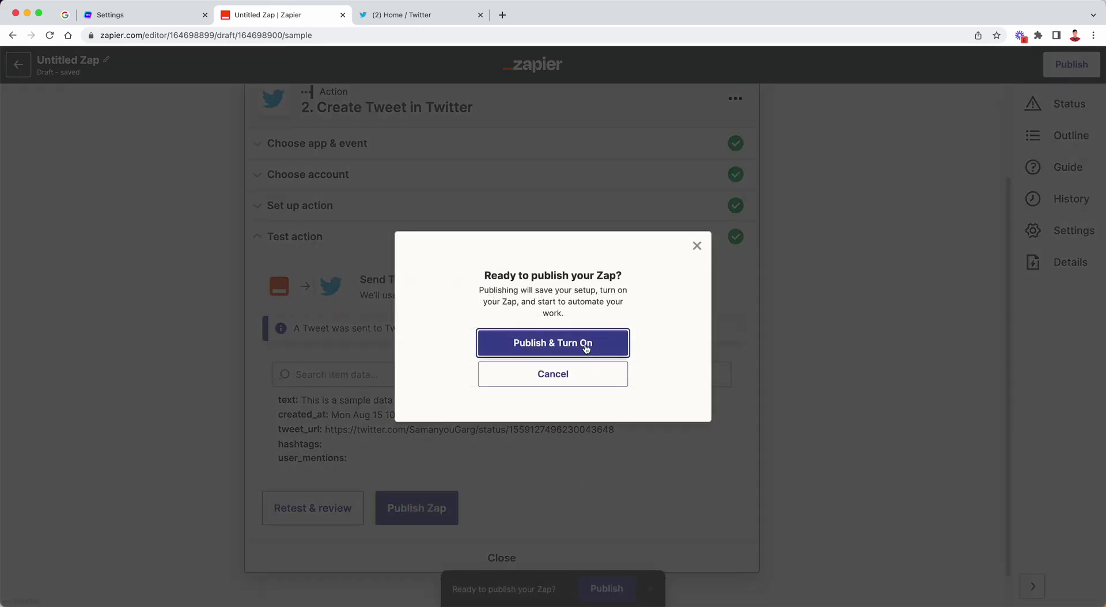
{"action": "left_click", "coordinate": [581, 347]}
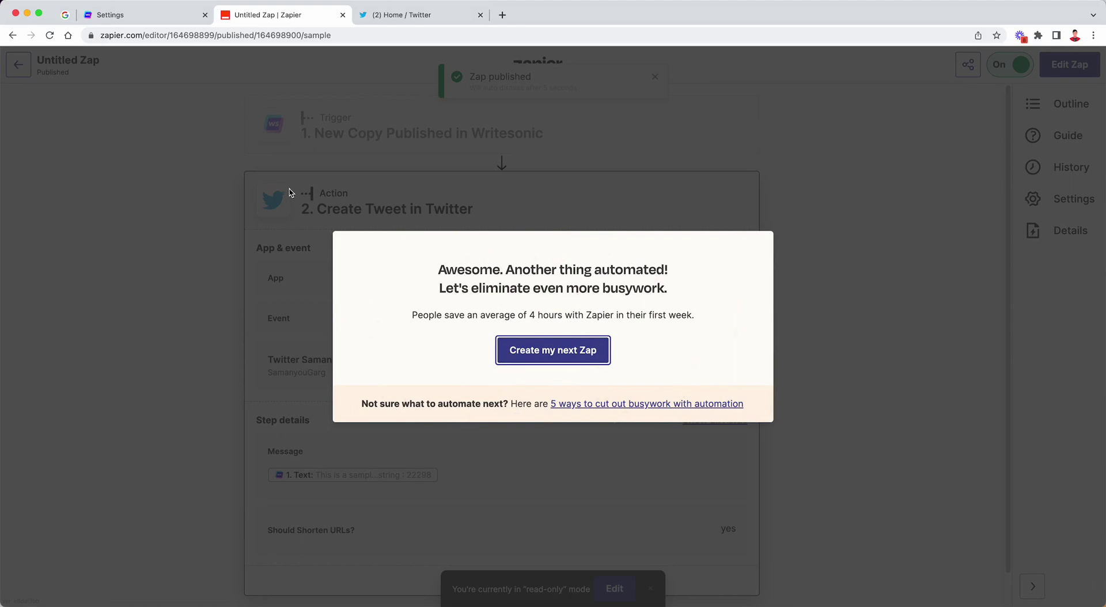
- Switch to Writesonic and open the Tweet Generator template in the Writing ideas project
{"action": "left_click", "coordinate": [138, 16]}
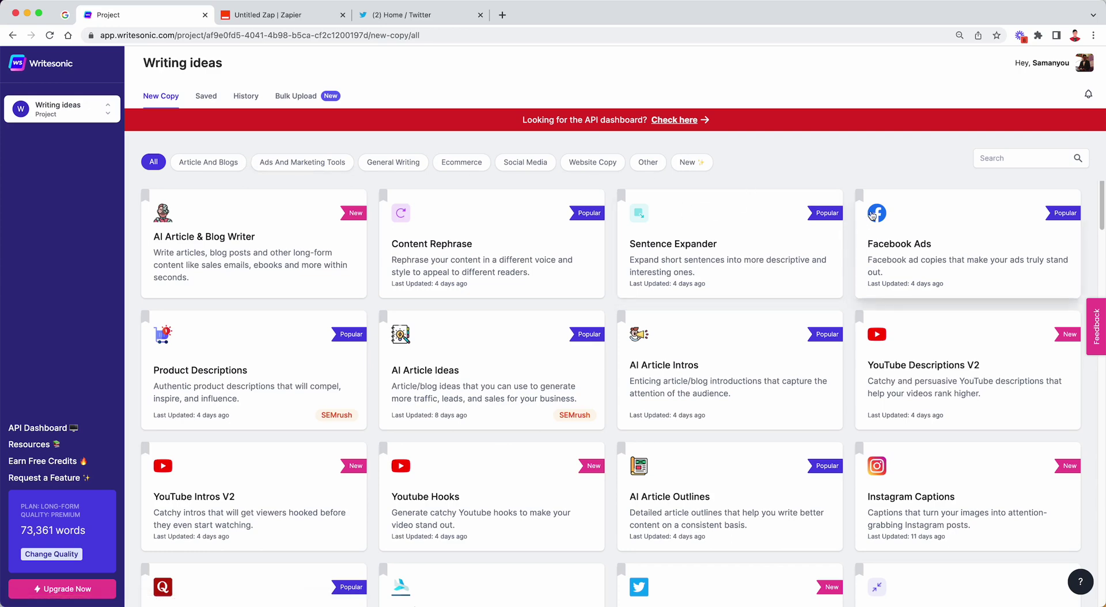
{"action": "scroll", "coordinate": [724, 302], "scroll_direction": "down", "scroll_amount": 5}
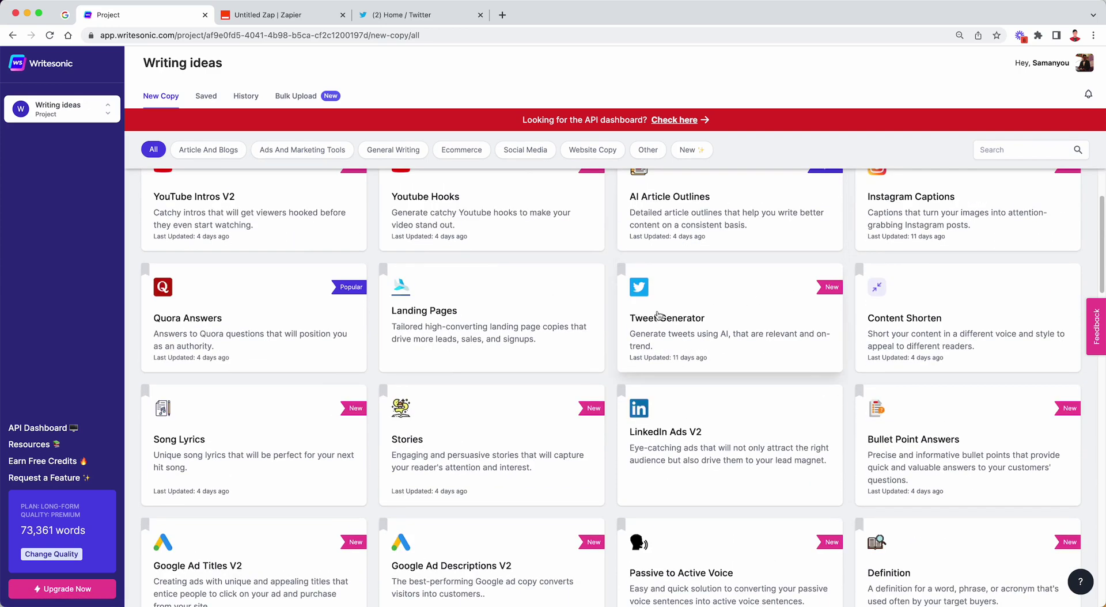
{"action": "left_click", "coordinate": [715, 308]}
- Generate tweets on the topic "Marketing" and publish the first result through Zapier to Personal Twitter Account
{"action": "left_click", "coordinate": [191, 212]}
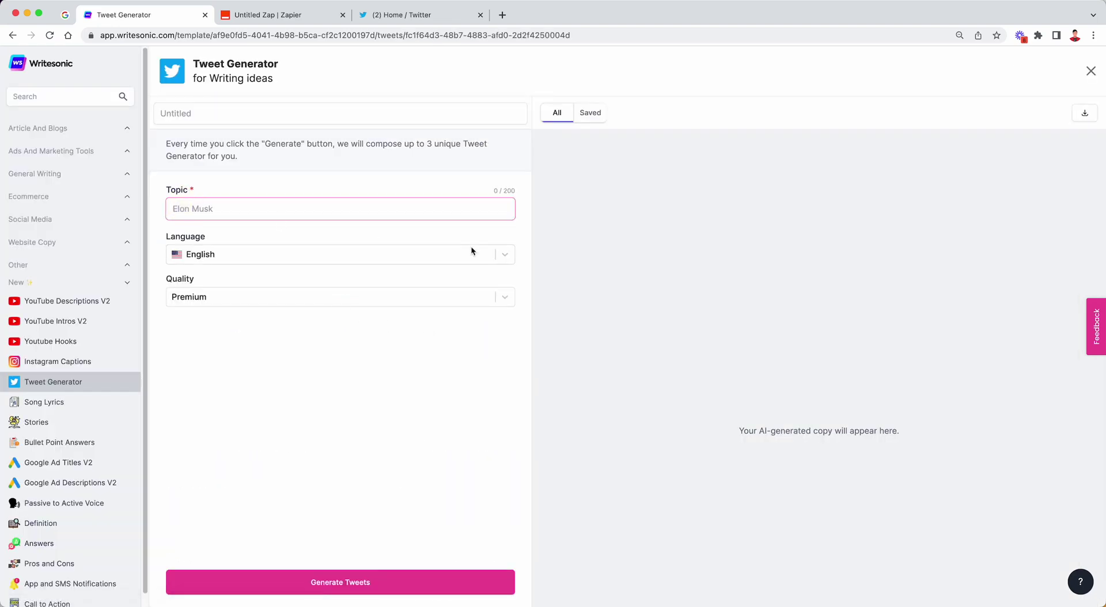
{"action": "type", "text": "Marketing"}
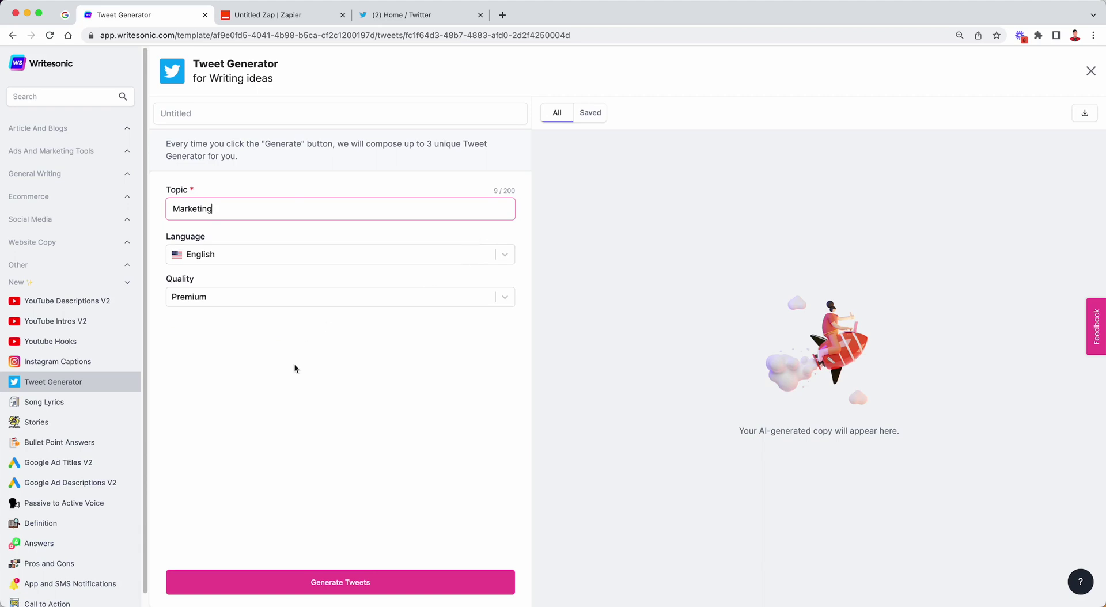
{"action": "left_click", "coordinate": [346, 582]}
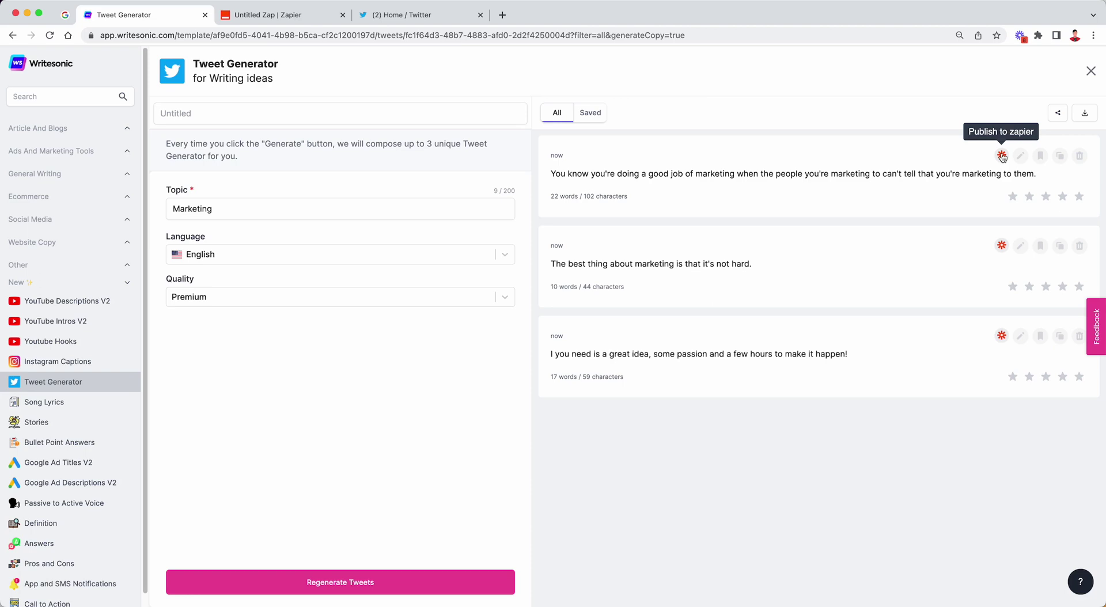
{"action": "left_click", "coordinate": [1003, 156]}
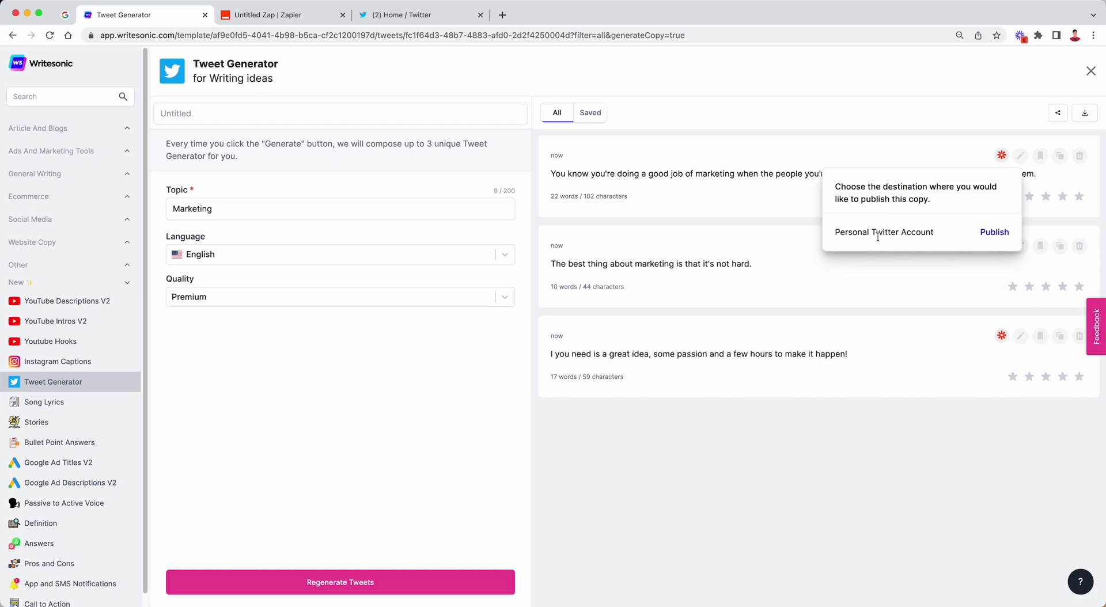
{"action": "left_click", "coordinate": [995, 234]}
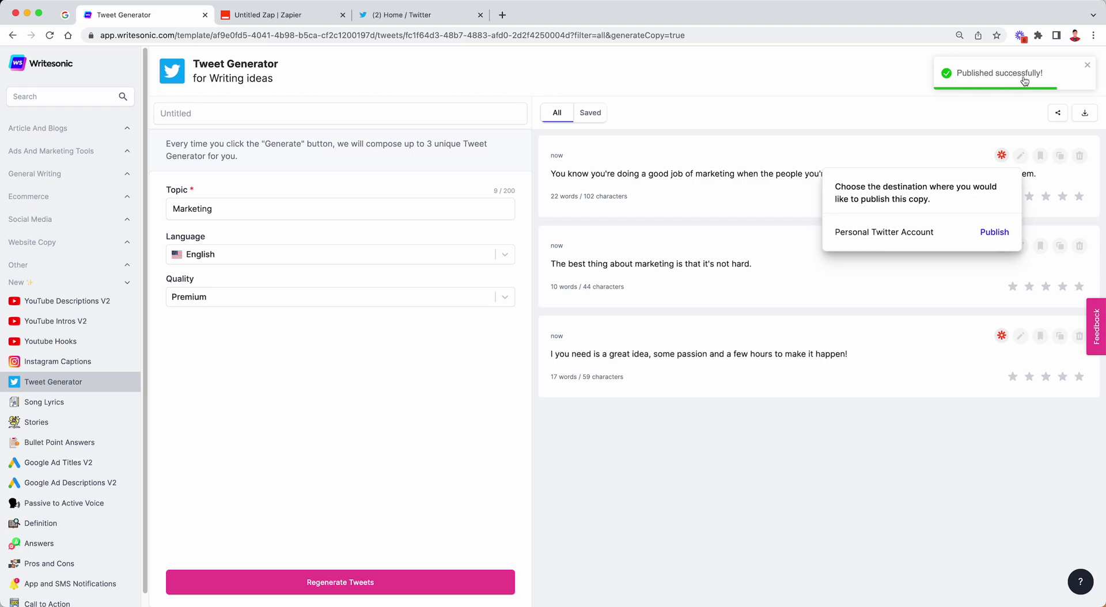
- Switch to Twitter and open the newly published marketing tweet from the account's profile to check it
{"action": "left_click", "coordinate": [418, 15]}
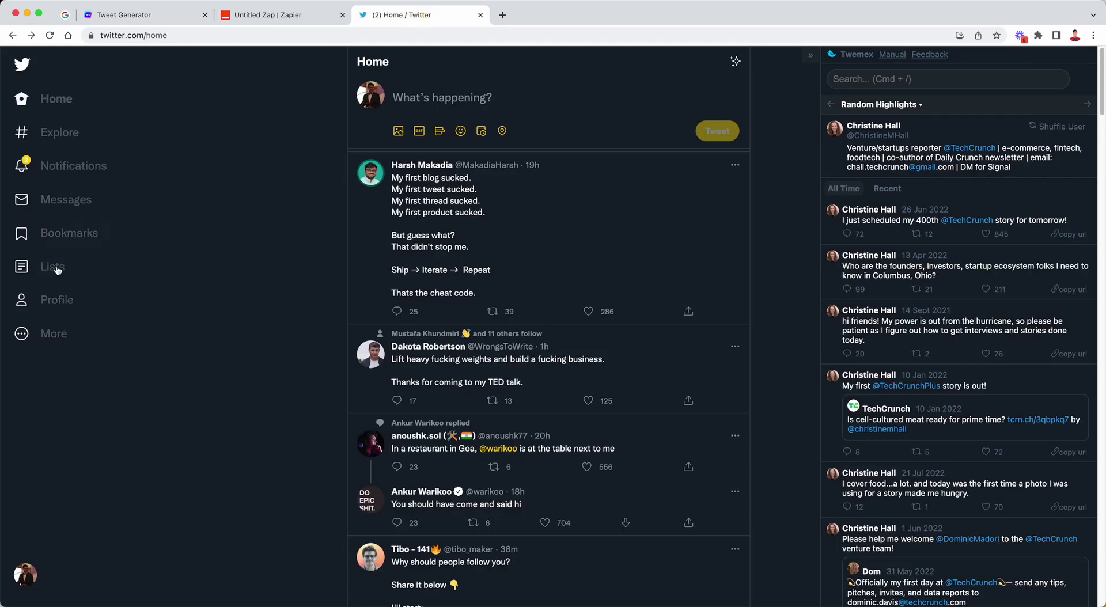
{"action": "left_click", "coordinate": [55, 300]}
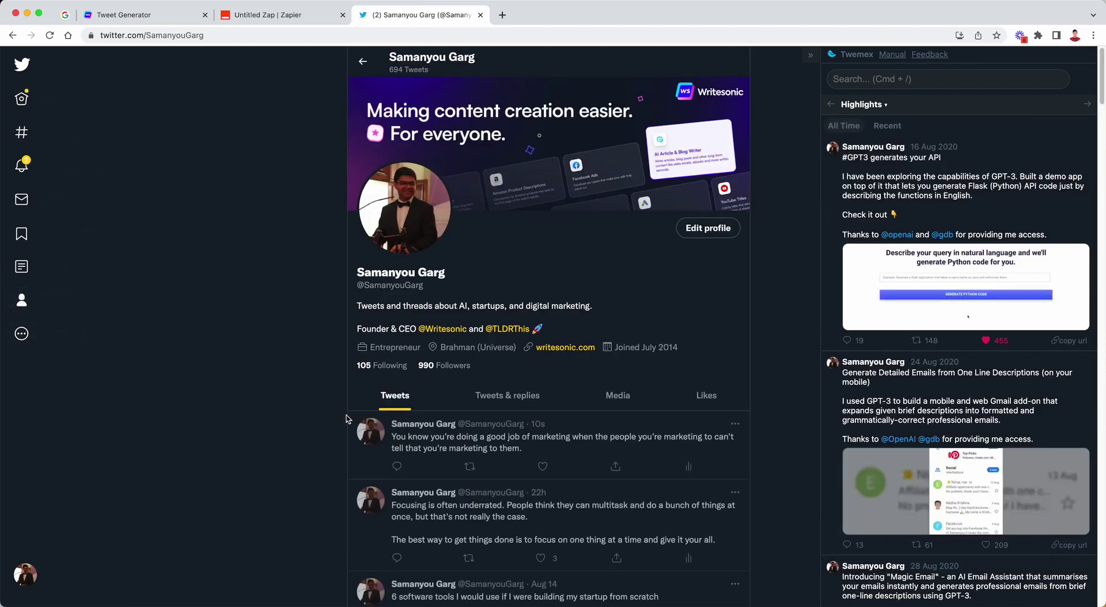
{"action": "scroll", "coordinate": [341, 426], "scroll_direction": "down", "scroll_amount": 4}
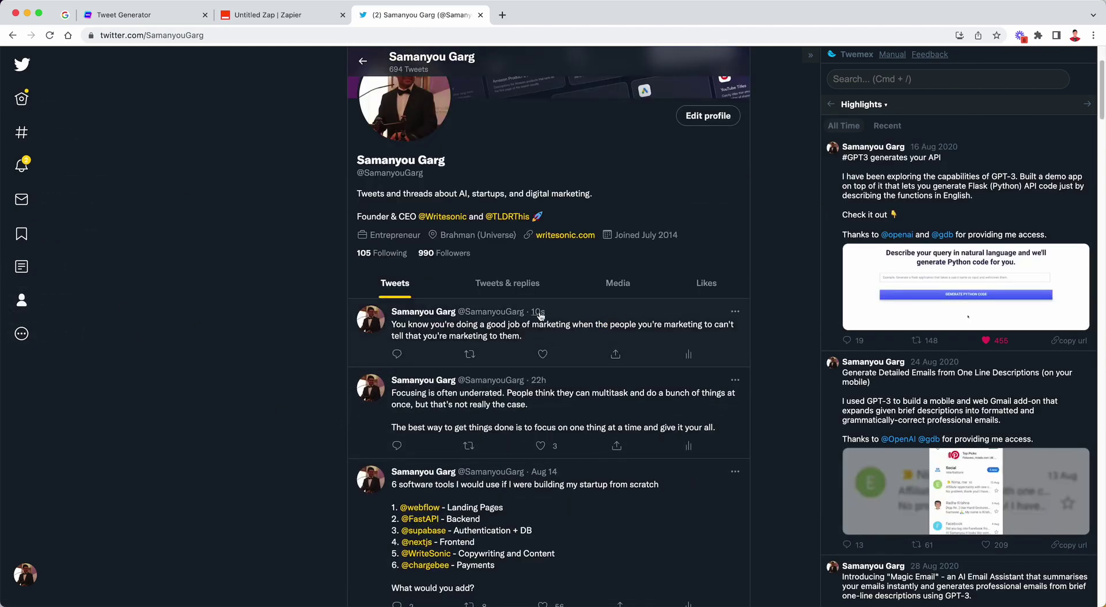
{"action": "left_click", "coordinate": [537, 314]}
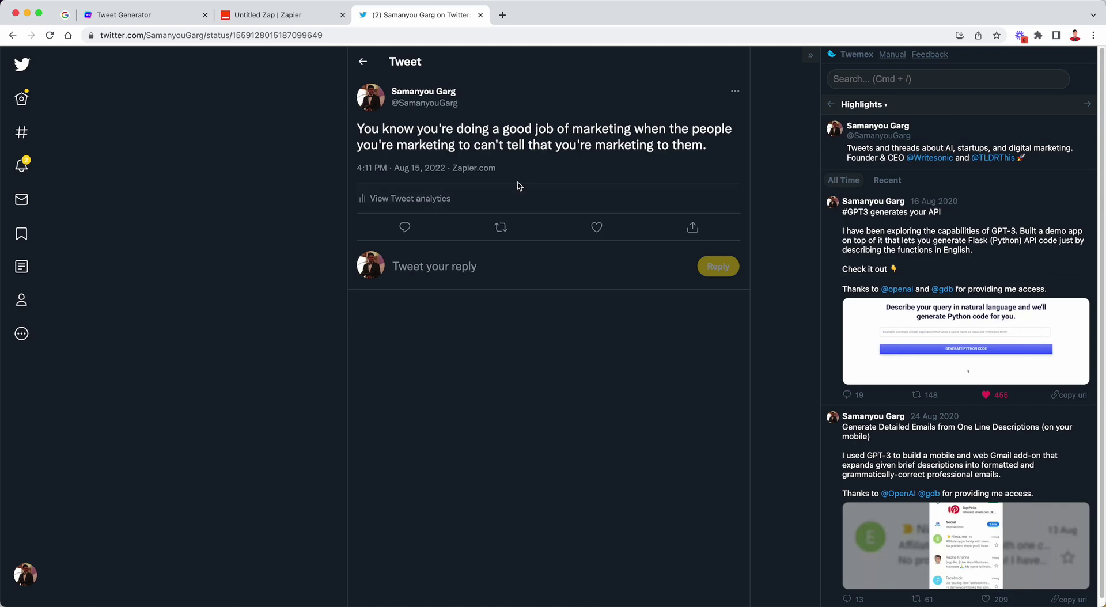
- Return to Writesonic, dismiss the publishing destination pop-up, and close the Tweet Generator
{"action": "key", "text": "super+1"}
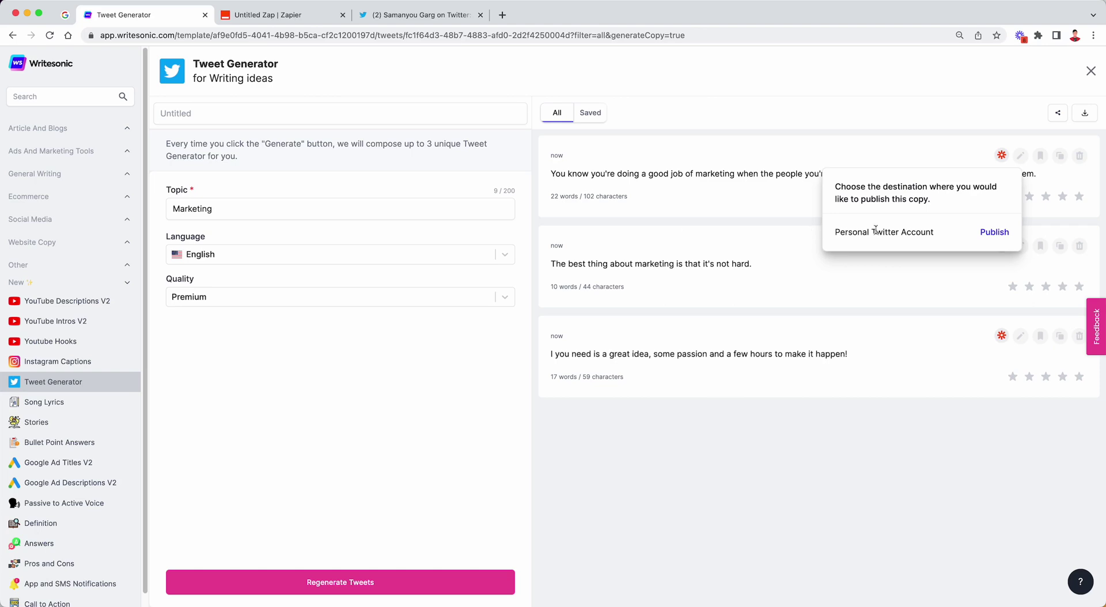
{"action": "left_click", "coordinate": [743, 405]}
{"action": "key", "text": "Escape"}
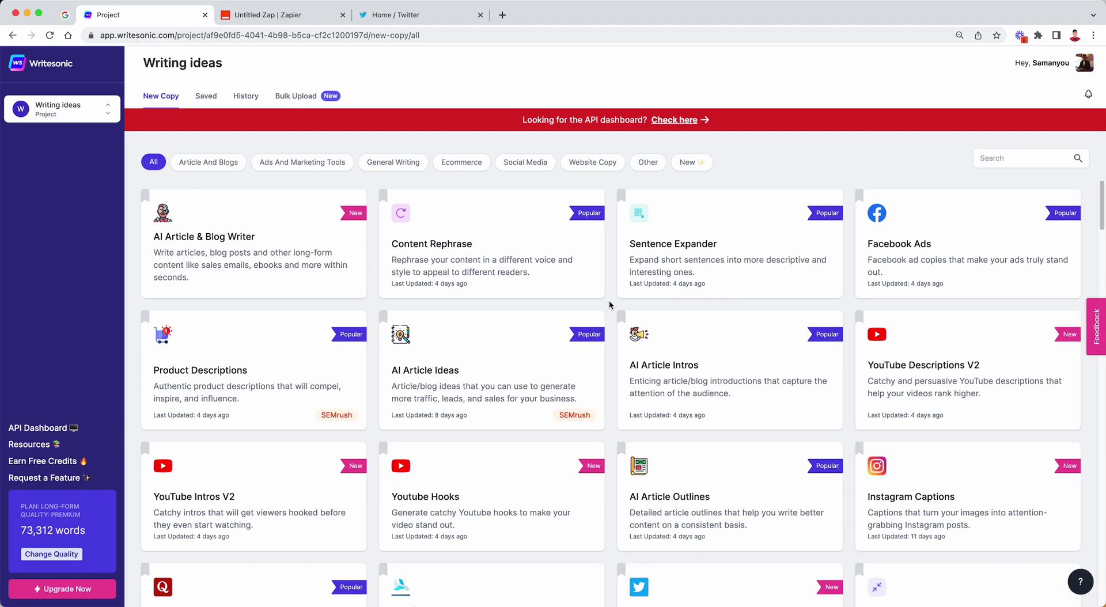